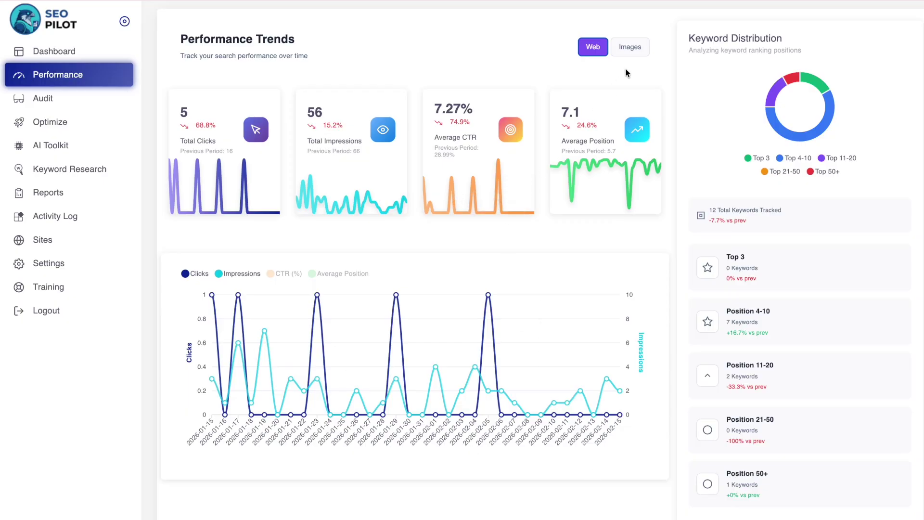
# - View the image search performance, return to the web results and inspect the Total Clicks and Total Impressions cards
pyautogui.click(633, 47)
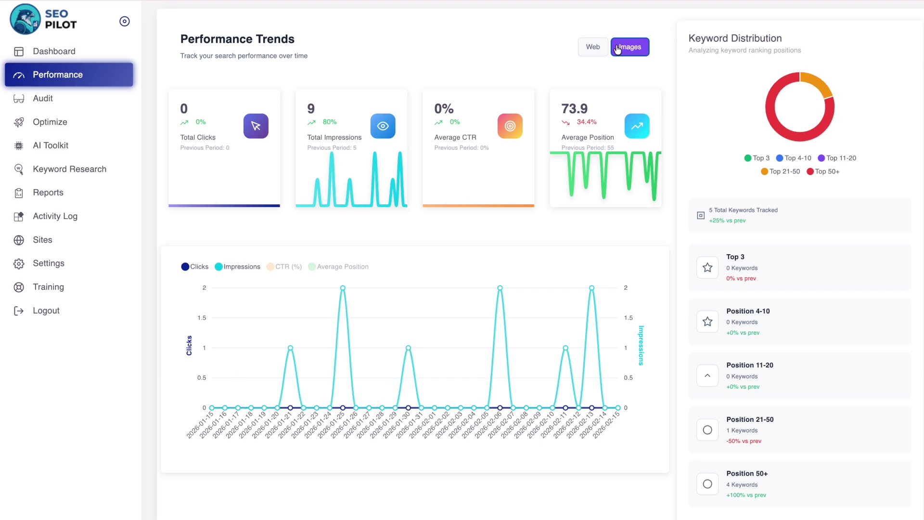
pyautogui.click(594, 47)
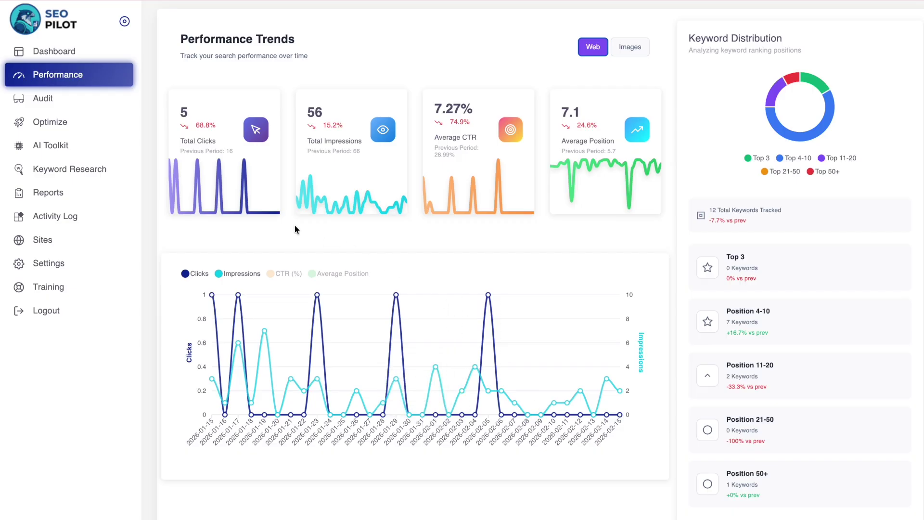
pyautogui.doubleClick(405, 241)
pyautogui.click(405, 241)
pyautogui.moveTo(256, 169)
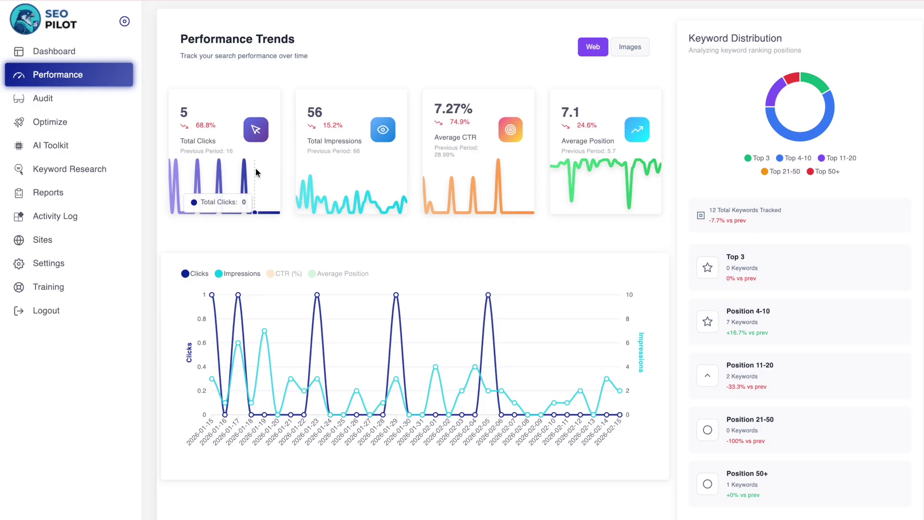
pyautogui.moveTo(344, 179)
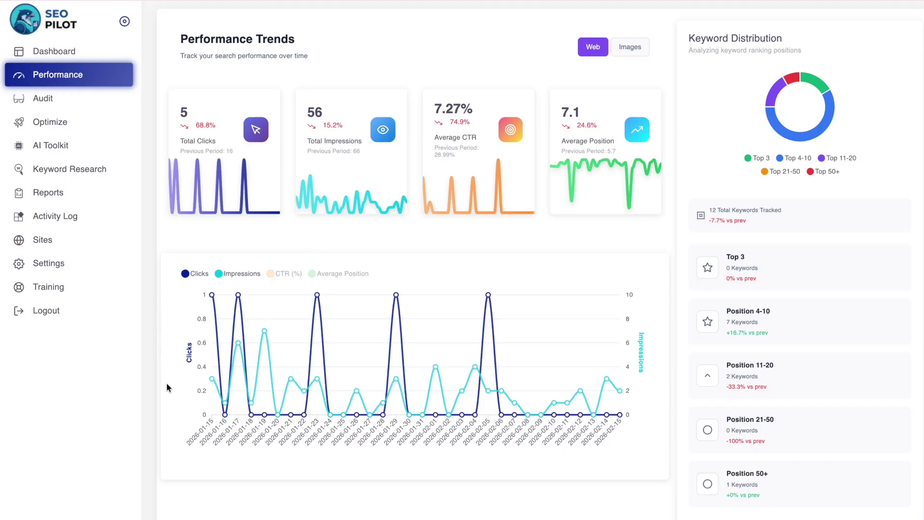
# - Add the CTR (%) and Average Position series to the performance trends chart
pyautogui.click(278, 276)
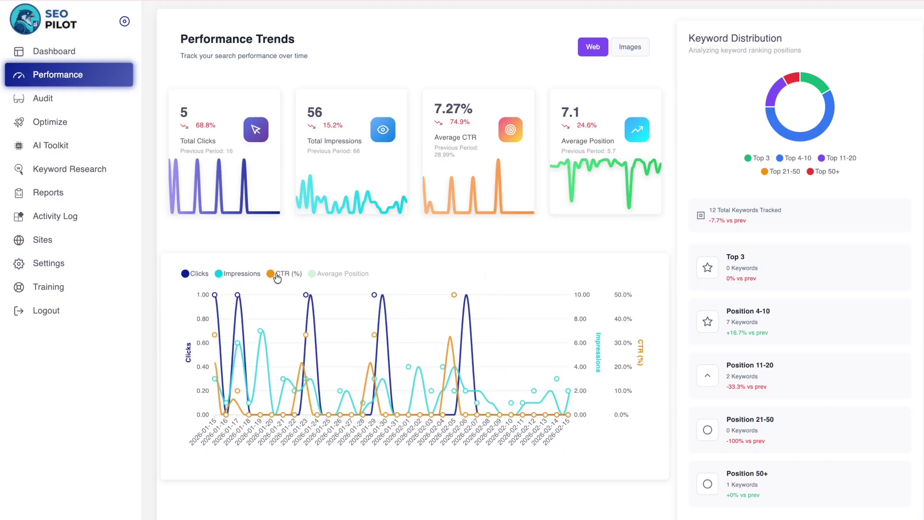
pyautogui.click(317, 275)
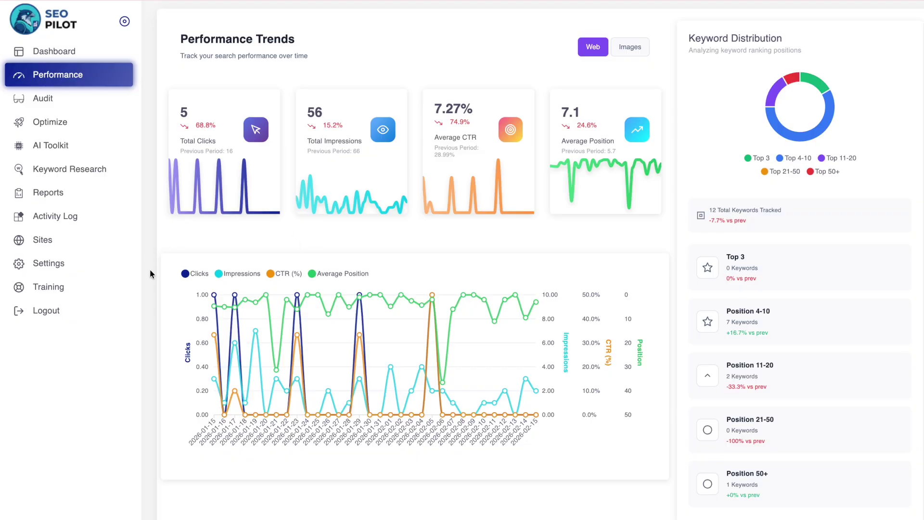
pyautogui.scroll(-2, 150, 273)
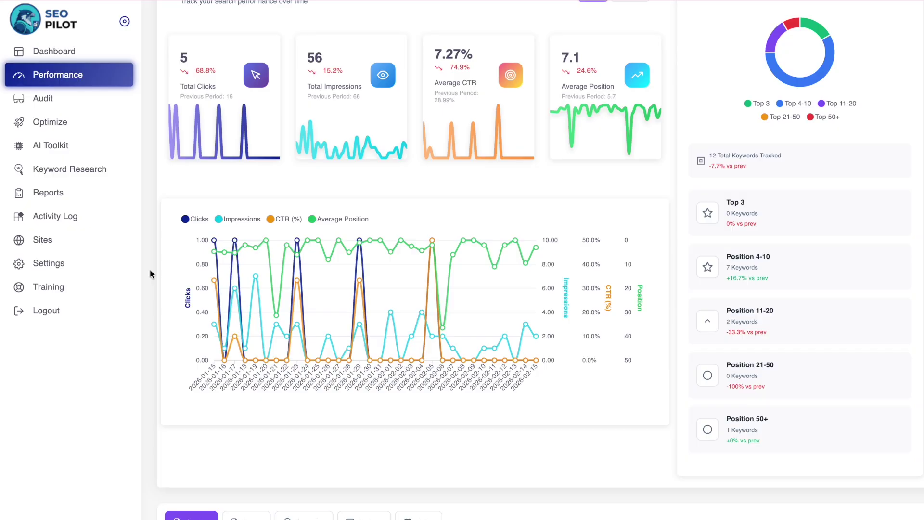
pyautogui.moveTo(234, 255)
# - Hide the Impressions, CTR (%) and Average Position series so the trends chart plots only Clicks
pyautogui.click(241, 219)
pyautogui.click(279, 220)
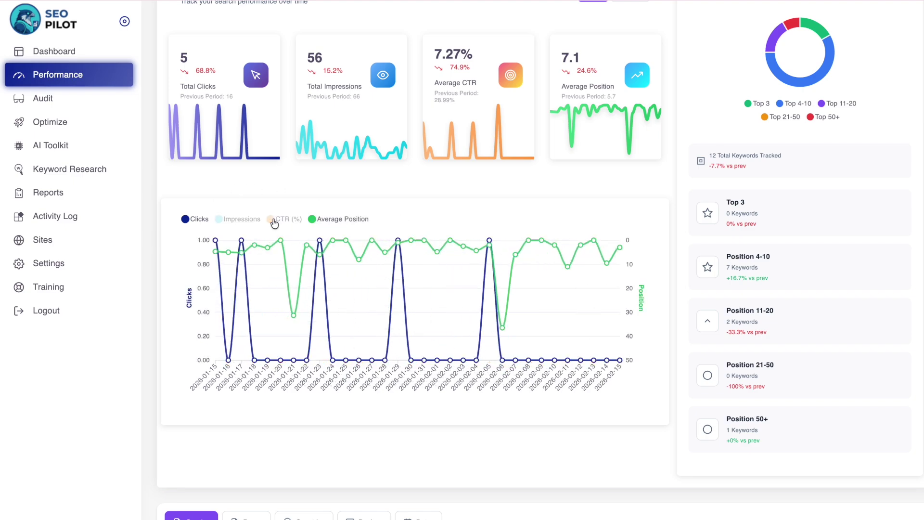
pyautogui.click(314, 220)
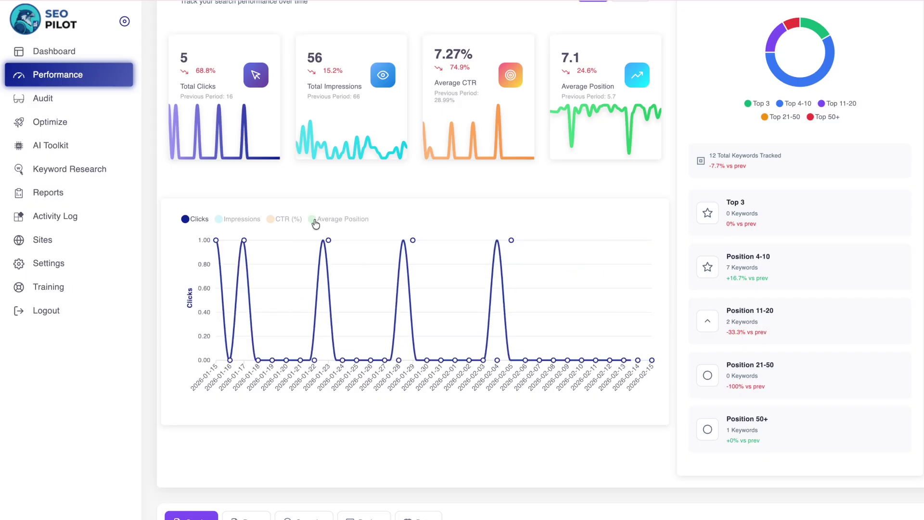
# - Bring the Impressions, CTR (%) and Average Position series back into the trends chart
pyautogui.click(218, 219)
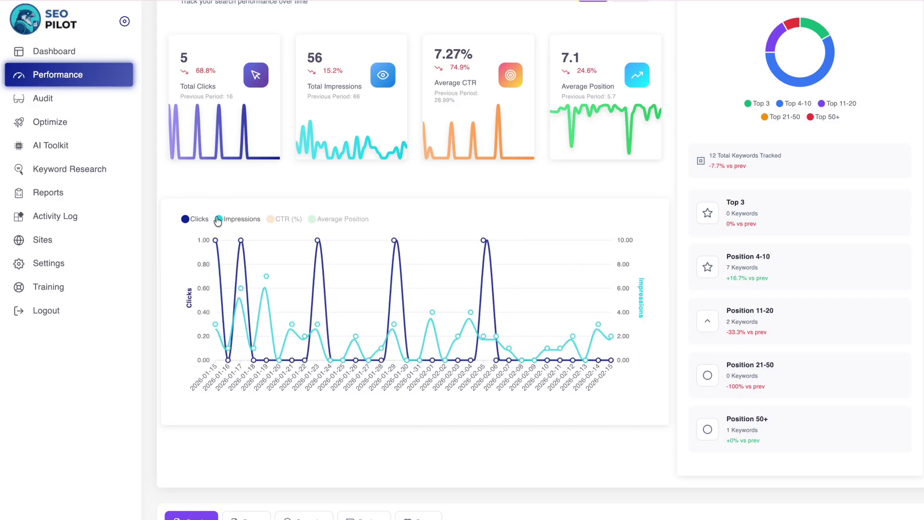
pyautogui.click(281, 220)
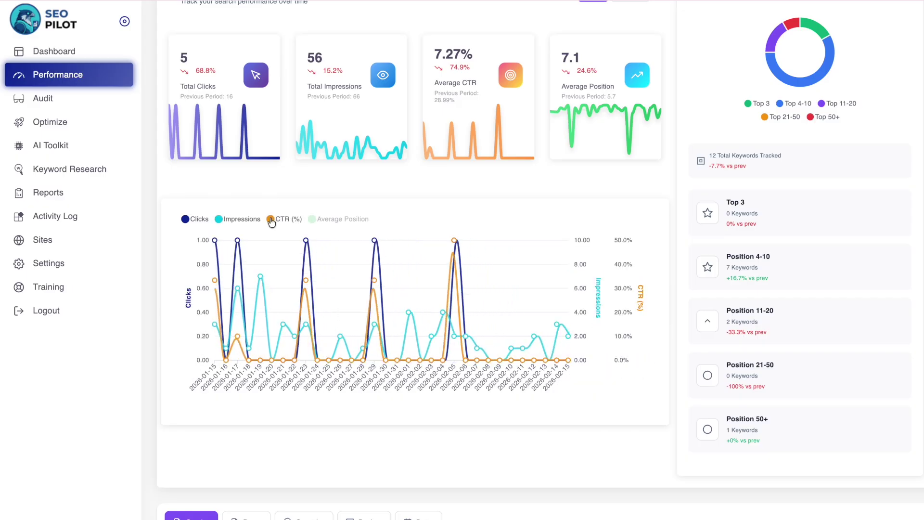
pyautogui.click(313, 223)
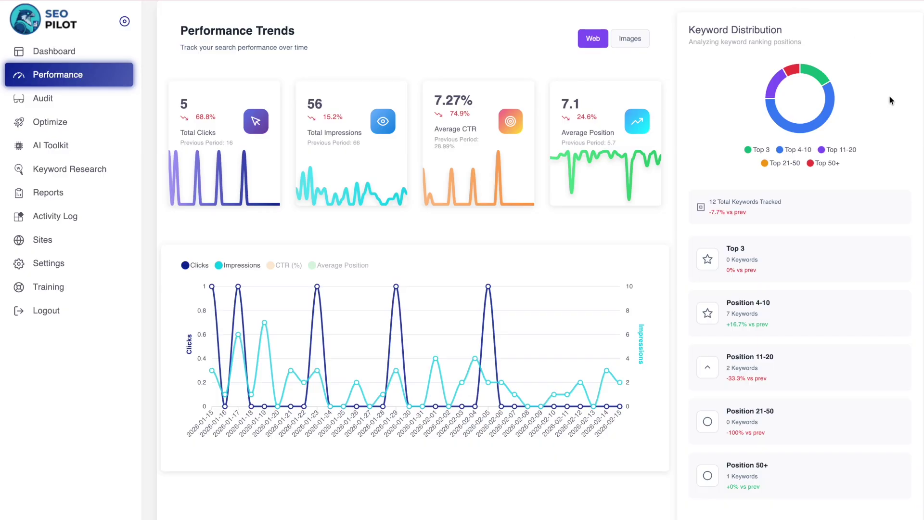
# - Examine the segments of the Keyword Distribution chart and the keyword cards for each ranking range
pyautogui.moveTo(817, 71)
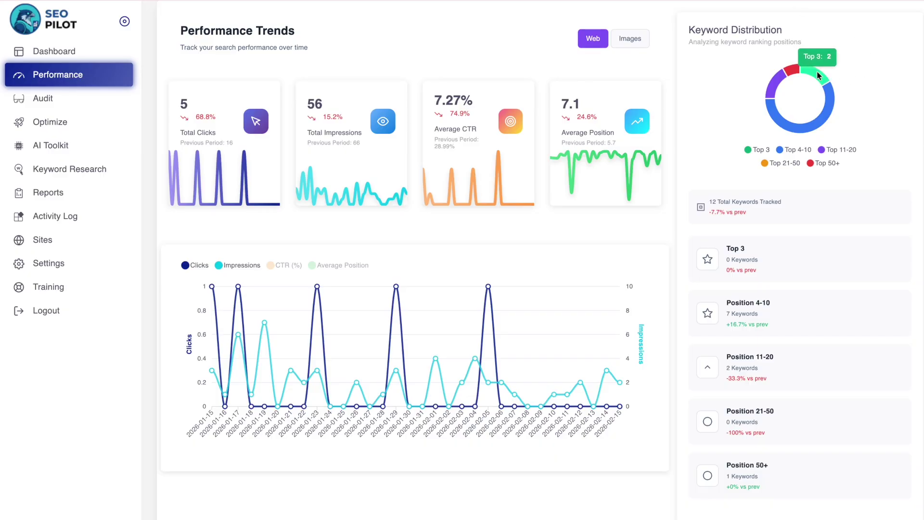
pyautogui.moveTo(829, 99)
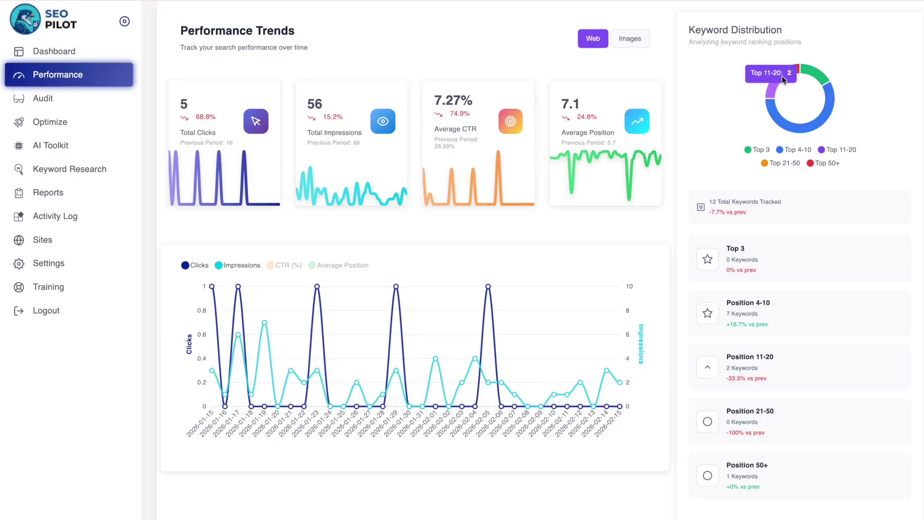
pyautogui.moveTo(788, 72)
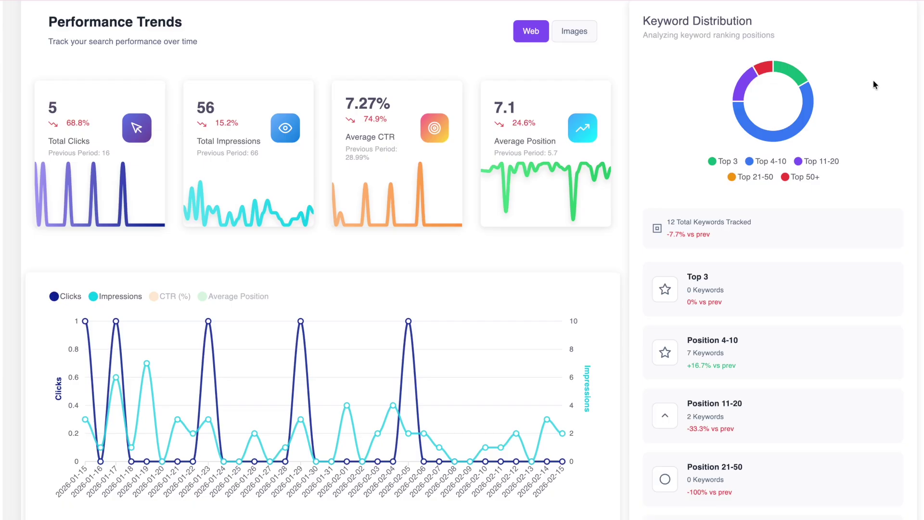
pyautogui.scroll(-1, 874, 81)
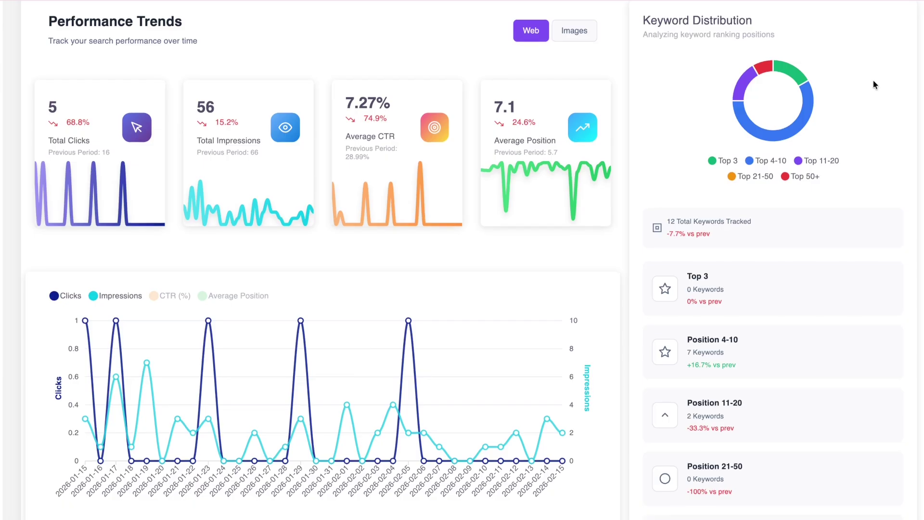
pyautogui.scroll(-4, 875, 85)
pyautogui.scroll(1, 874, 85)
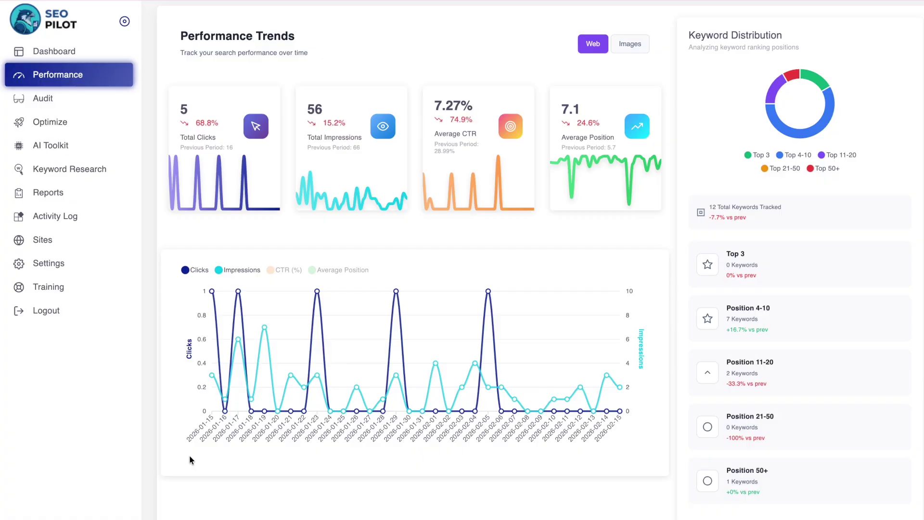
# - Look through the Pages, Countries, Devices and Dates breakdowns of the search data and return to the Queries list
pyautogui.scroll(-8, 189, 459)
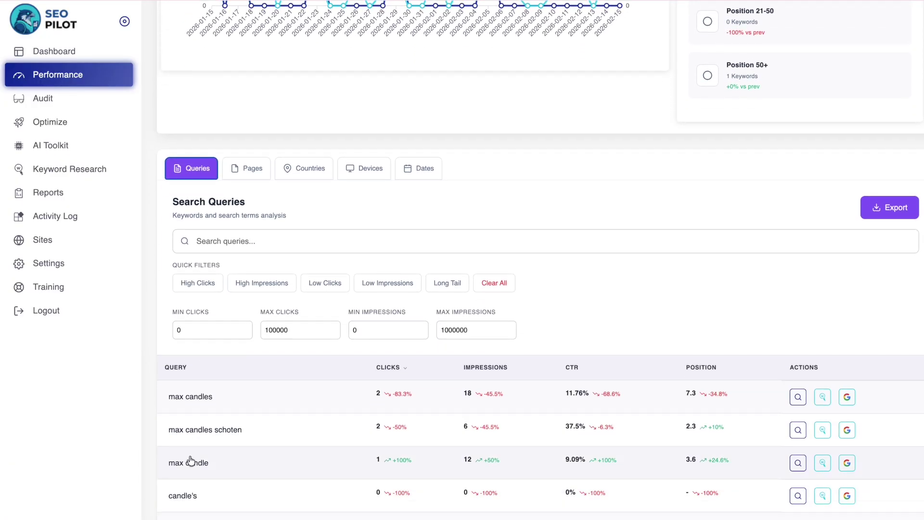
pyautogui.scroll(-3, 190, 460)
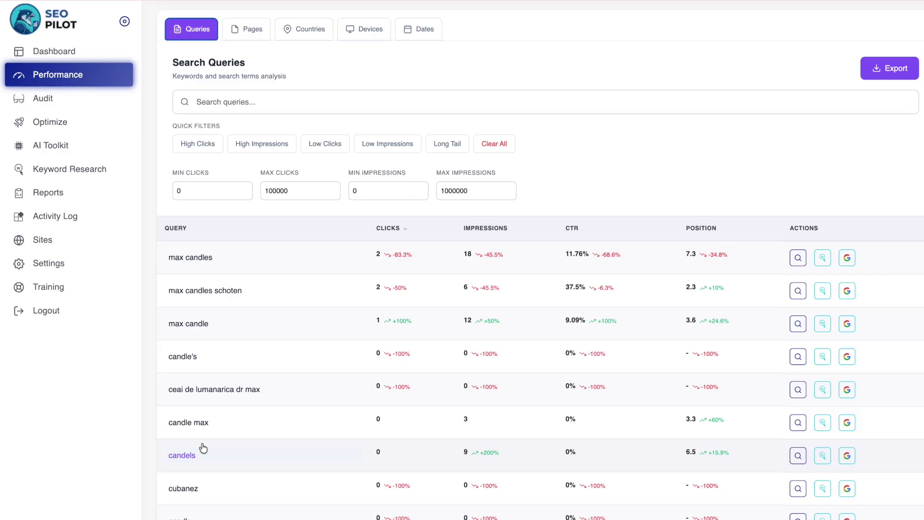
pyautogui.click(244, 29)
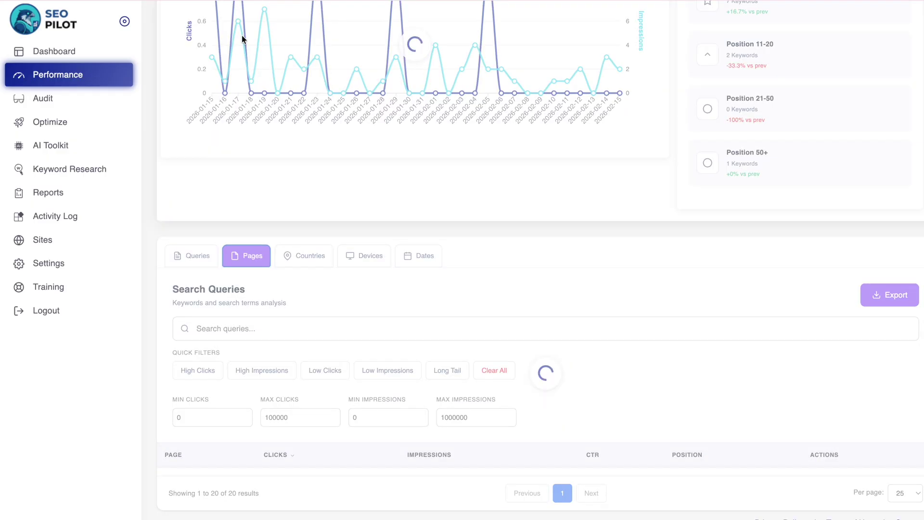
pyautogui.click(294, 34)
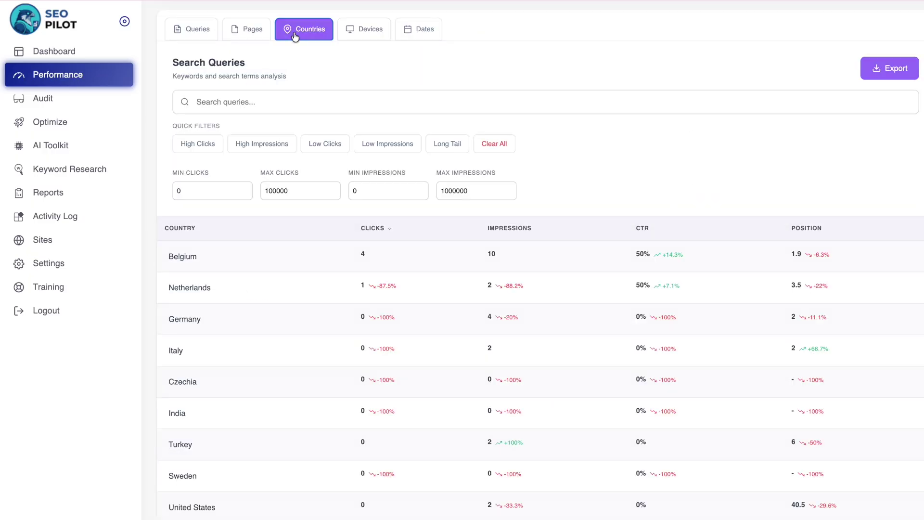
pyautogui.click(363, 29)
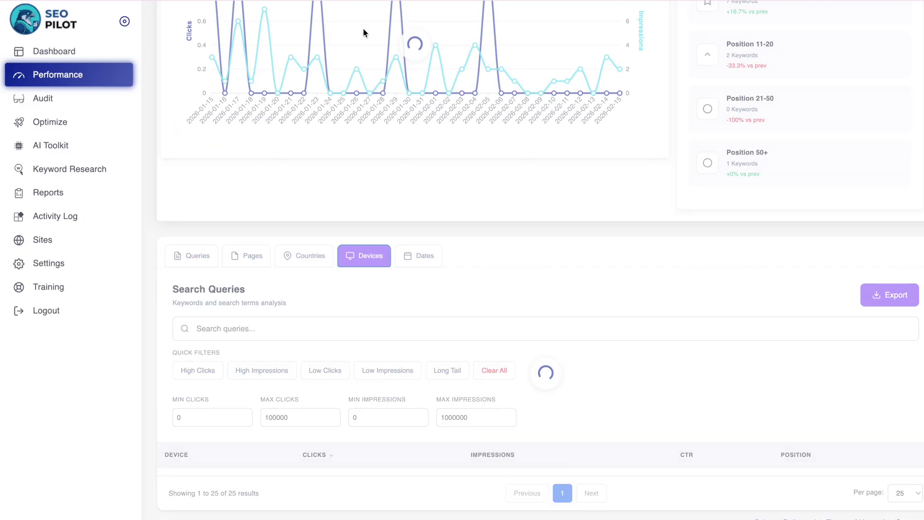
pyautogui.click(416, 164)
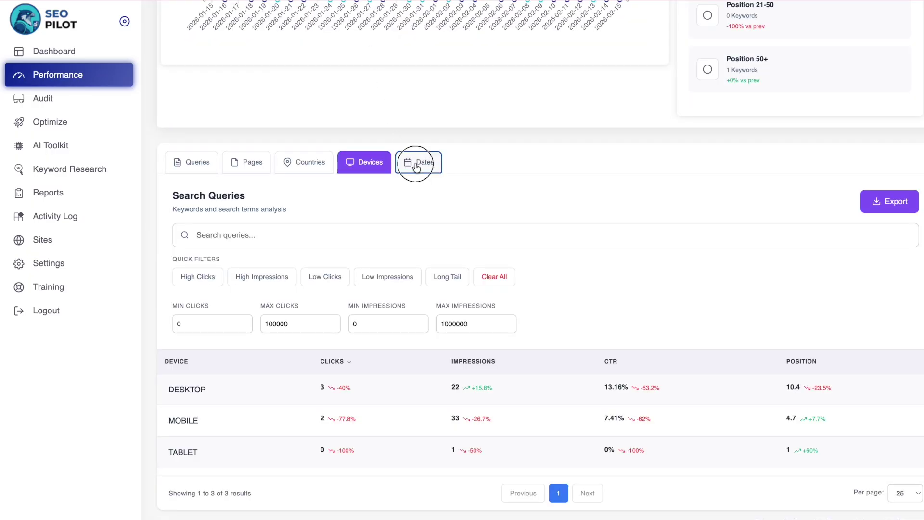
pyautogui.click(206, 169)
pyautogui.scroll(-1, 274, 185)
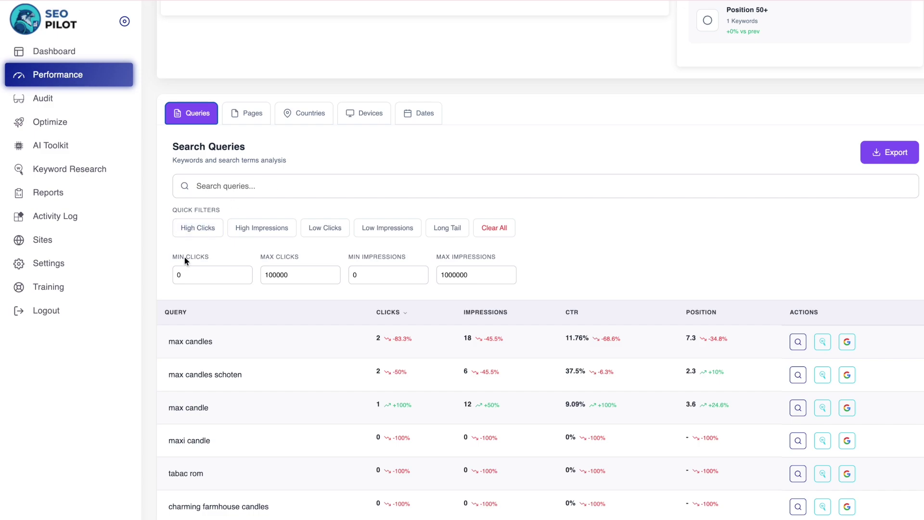
# - Try the Low Impressions and Long Tail quick filters on the search queries, and clear all filters
pyautogui.scroll(1, 299, 289)
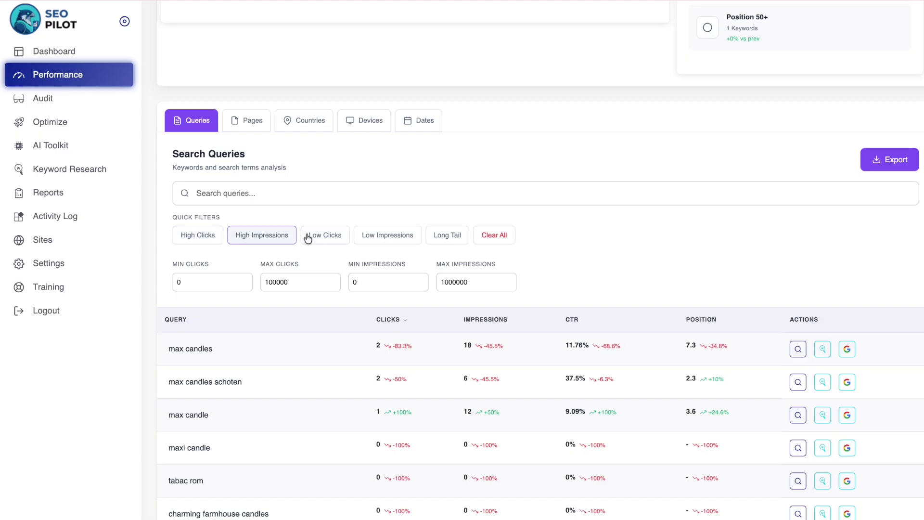
pyautogui.click(366, 242)
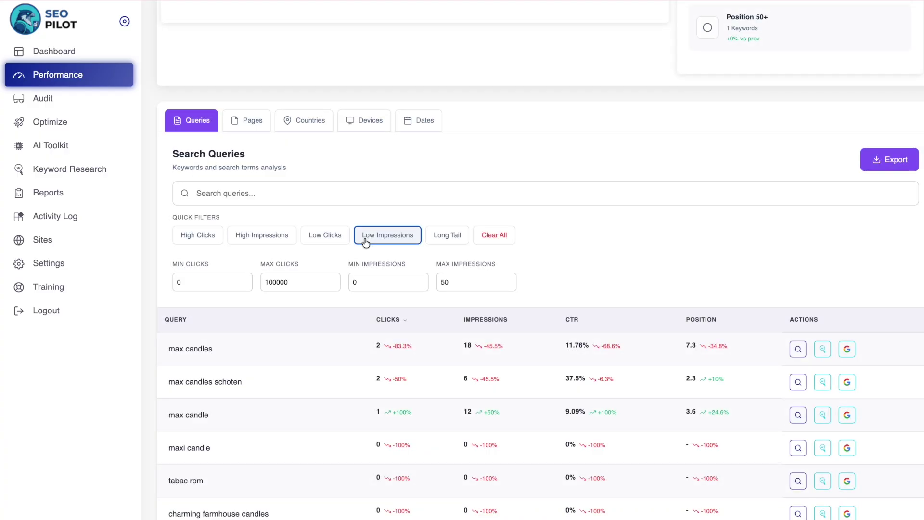
pyautogui.click(434, 237)
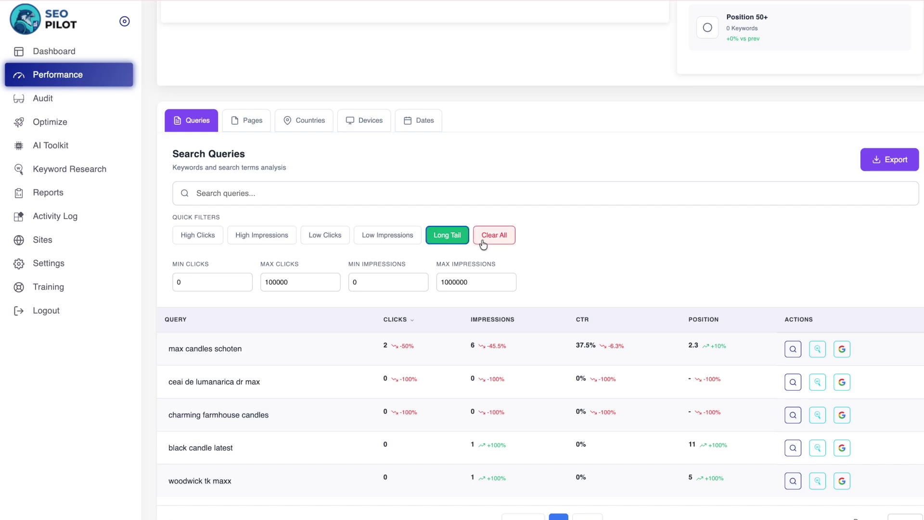
pyautogui.click(483, 243)
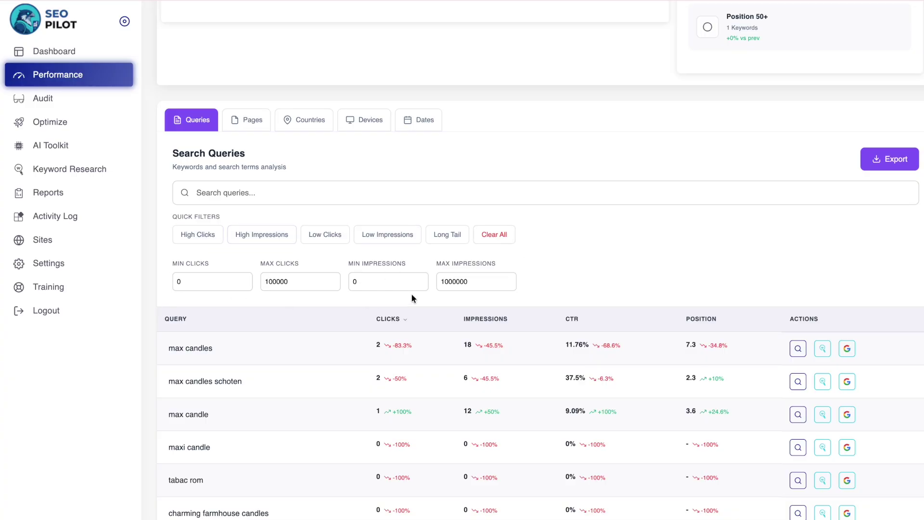
# - Reverse the Clicks sort order of the search queries table and restore it to descending
pyautogui.scroll(-2, 578, 276)
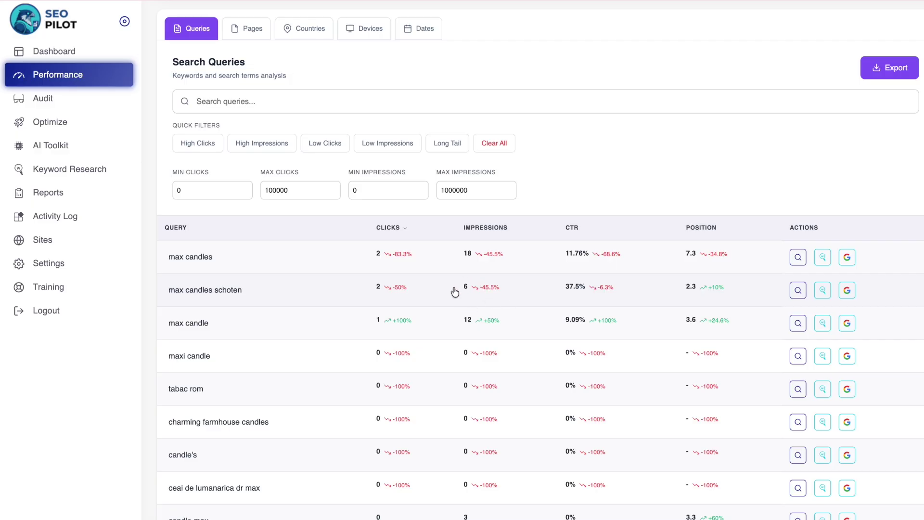
pyautogui.click(405, 227)
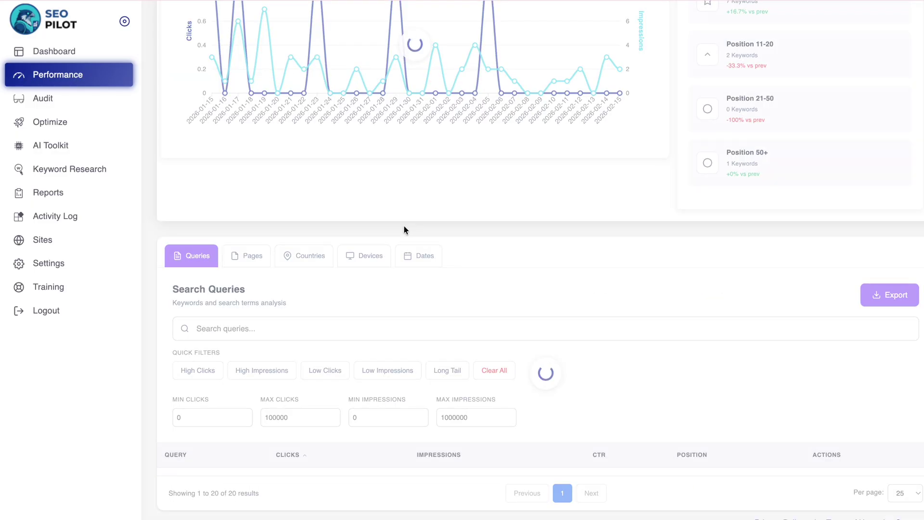
pyautogui.click(405, 229)
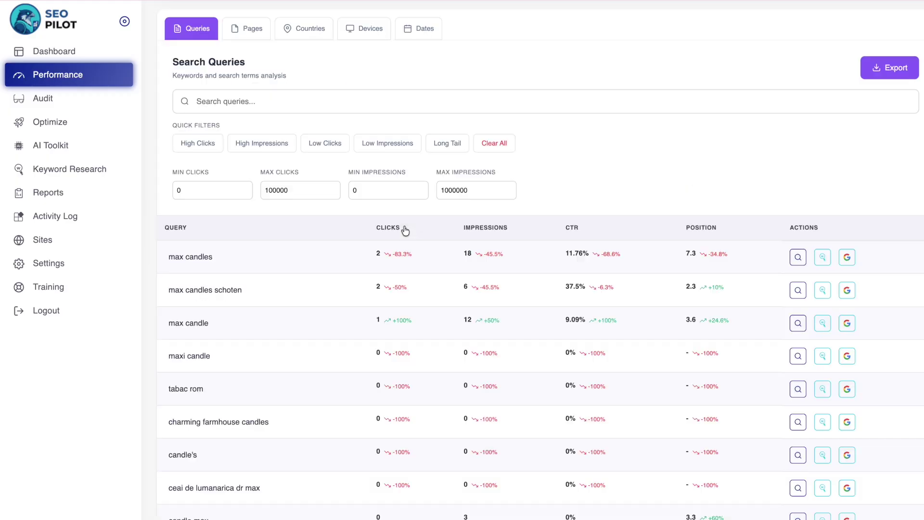
# - Look through the list of search queries and filter the performance data by the query "max candles"
pyautogui.scroll(-9, 433, 259)
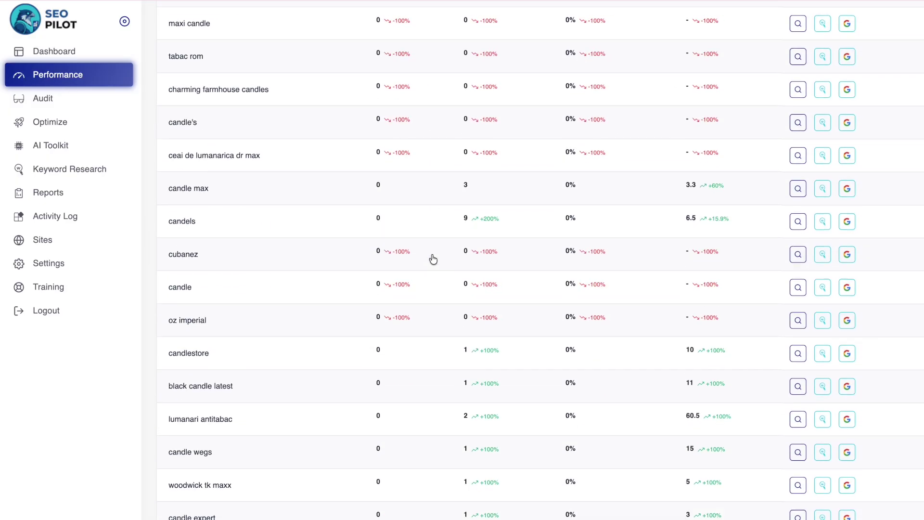
pyautogui.scroll(1, 433, 259)
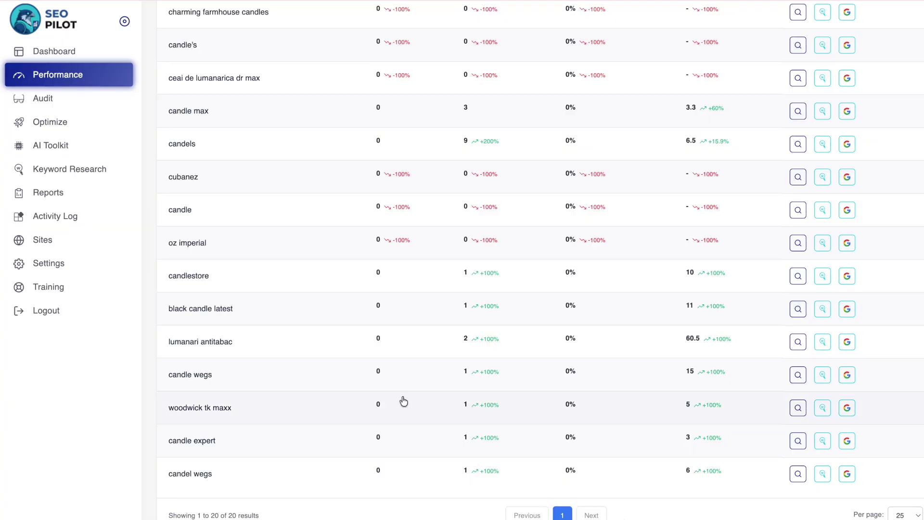
pyautogui.scroll(8, 404, 402)
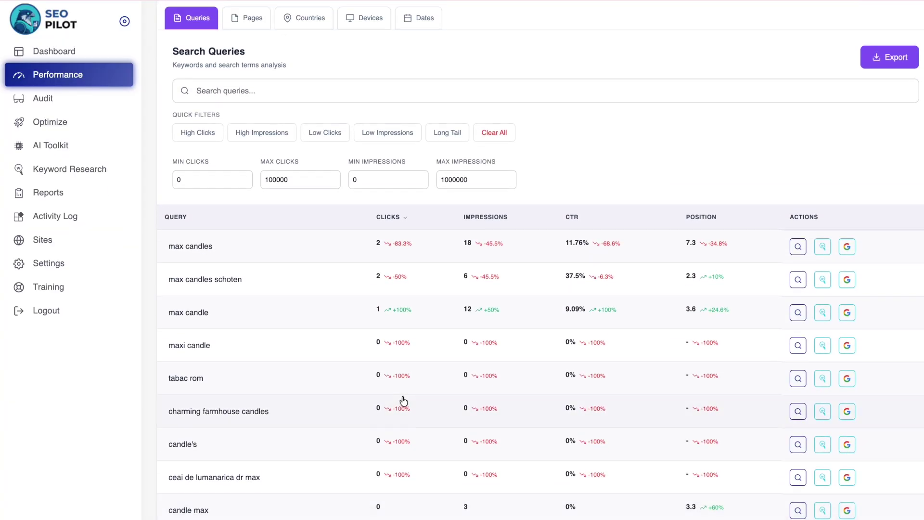
pyautogui.click(187, 247)
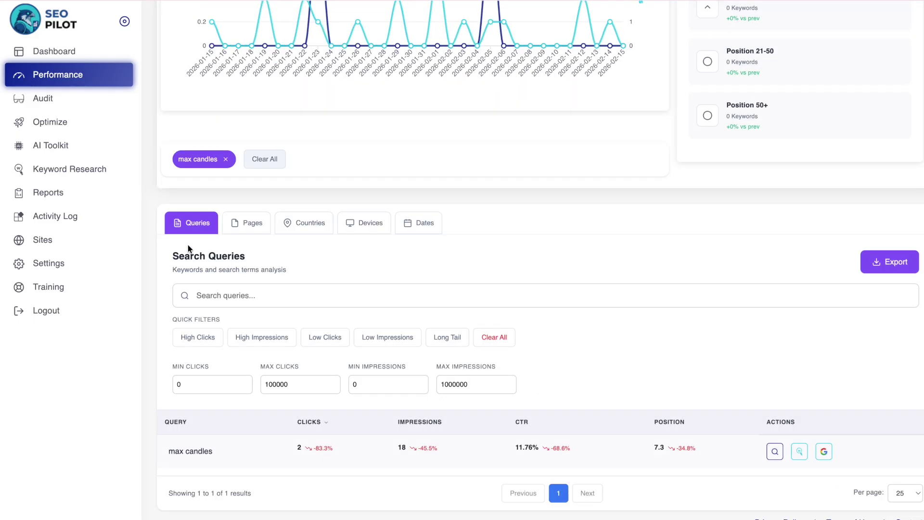
# - Look at the Pages and Countries breakdowns for the filtered query and narrow the performance data to the country Belgium
pyautogui.click(246, 223)
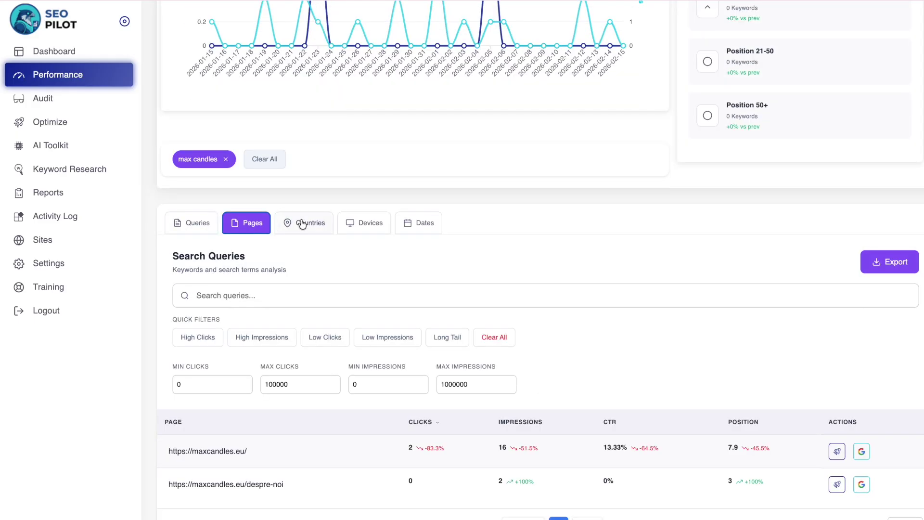
pyautogui.click(304, 223)
pyautogui.scroll(-1, 303, 259)
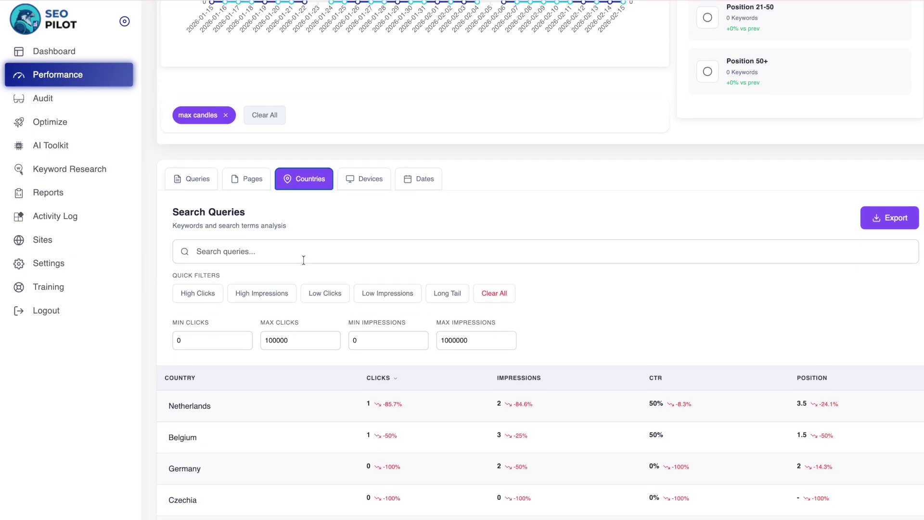
pyautogui.click(184, 437)
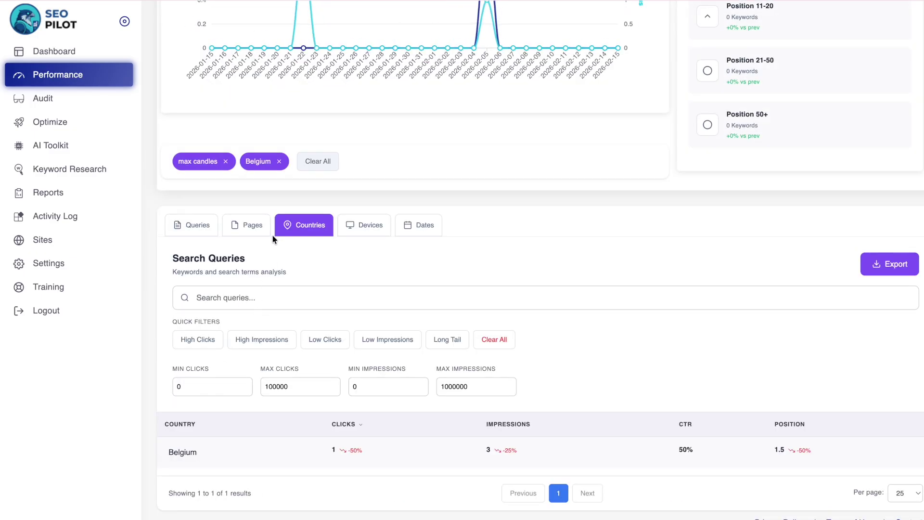
# - Add a device filter for MOBILE to the query and country filters on the performance data
pyautogui.click(363, 226)
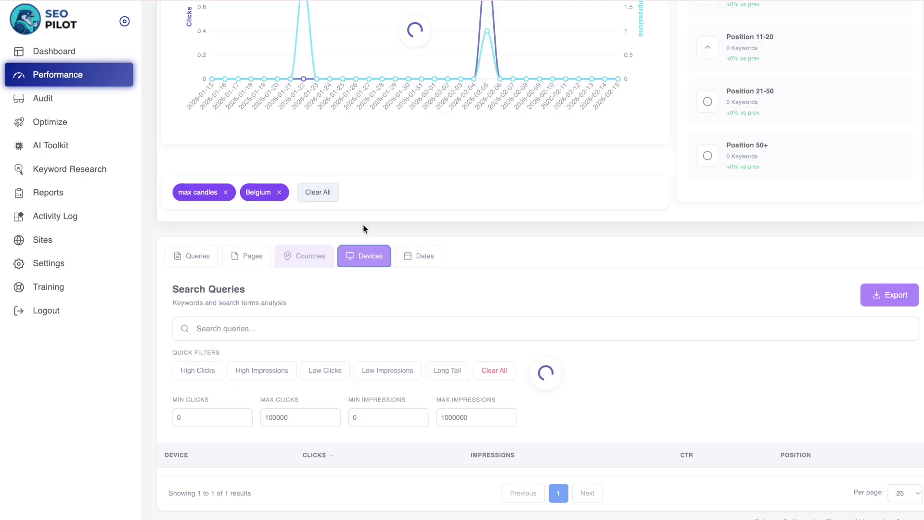
pyautogui.scroll(-1, 325, 278)
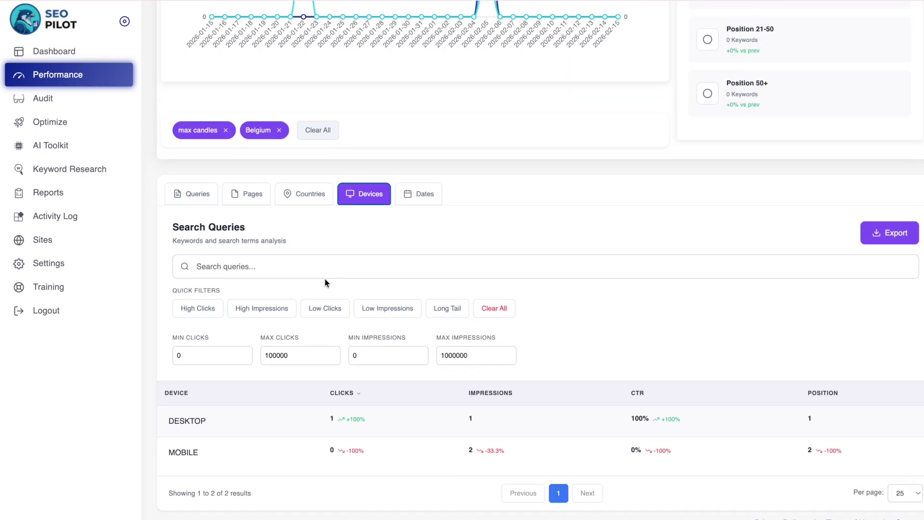
pyautogui.click(188, 456)
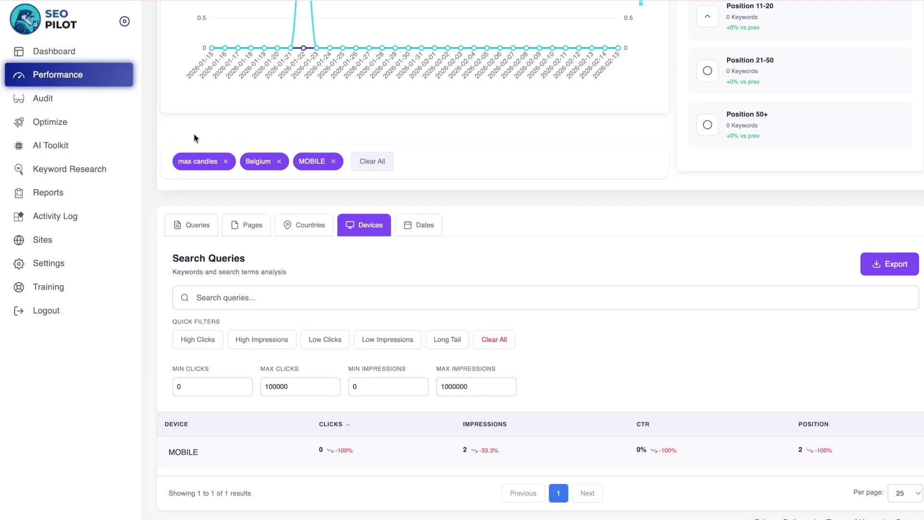
# - Remove the MOBILE filter, clear all remaining performance filters and return to the Queries list
pyautogui.click(333, 161)
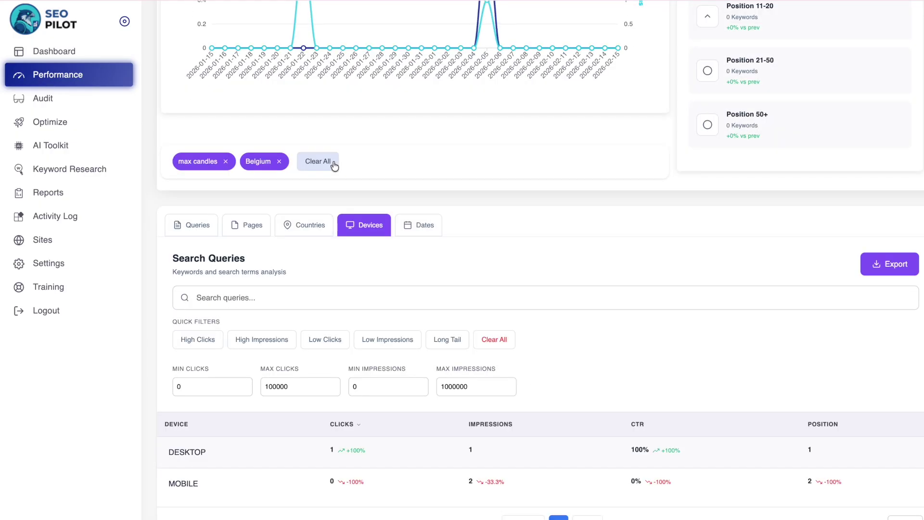
pyautogui.click(319, 163)
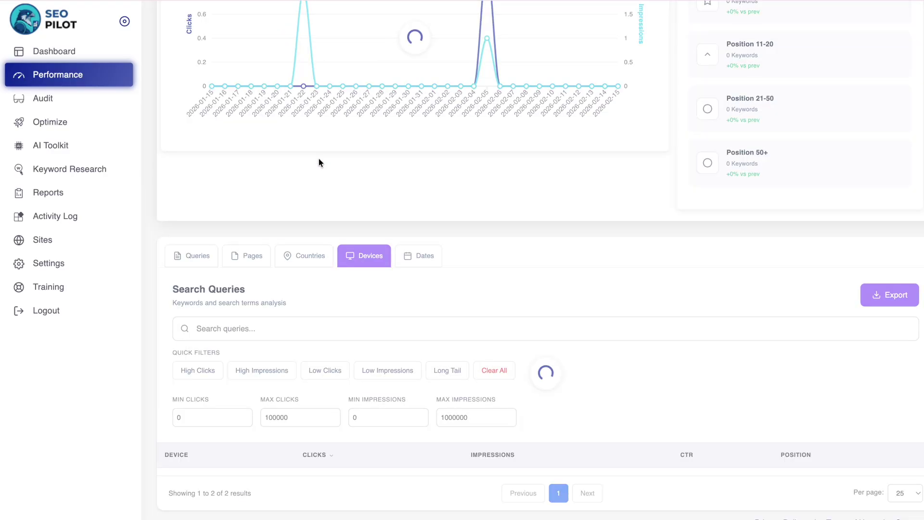
pyautogui.click(192, 213)
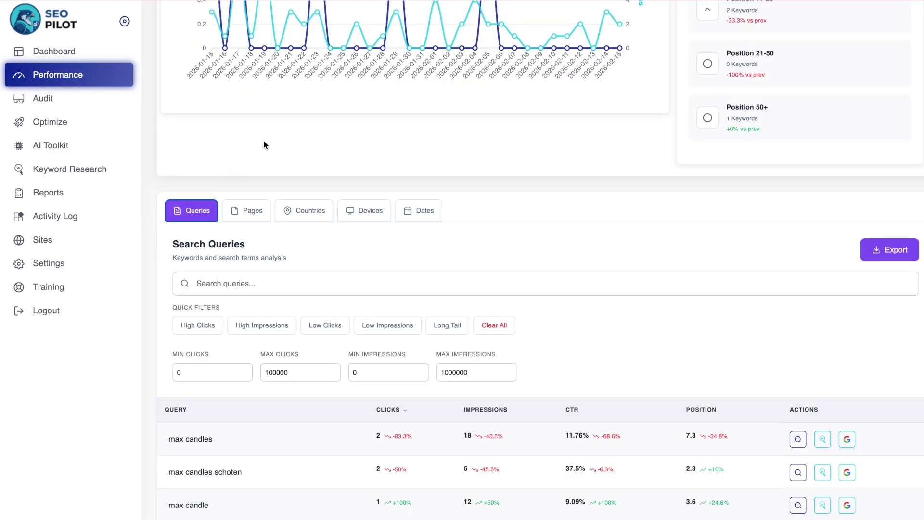
# - Look through the unfiltered Queries and Countries breakdowns and return to the Queries list
pyautogui.scroll(1, 264, 144)
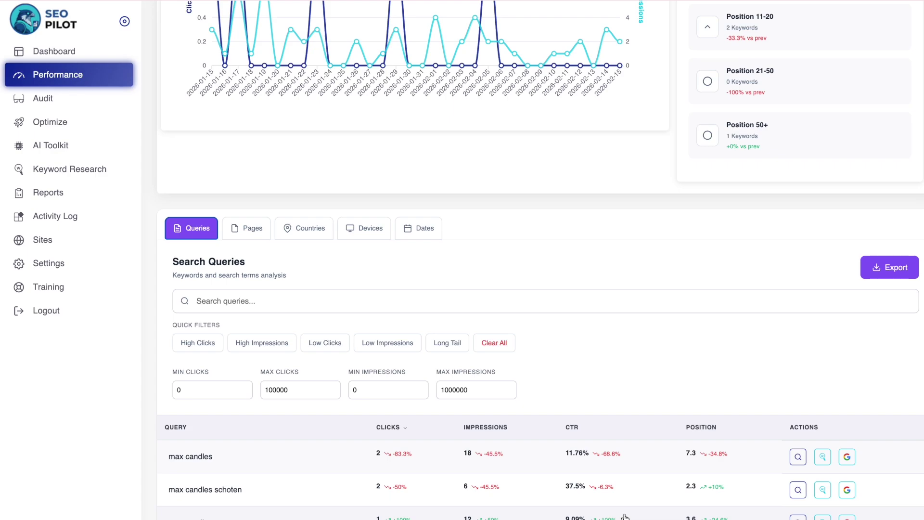
pyautogui.scroll(-2, 665, 348)
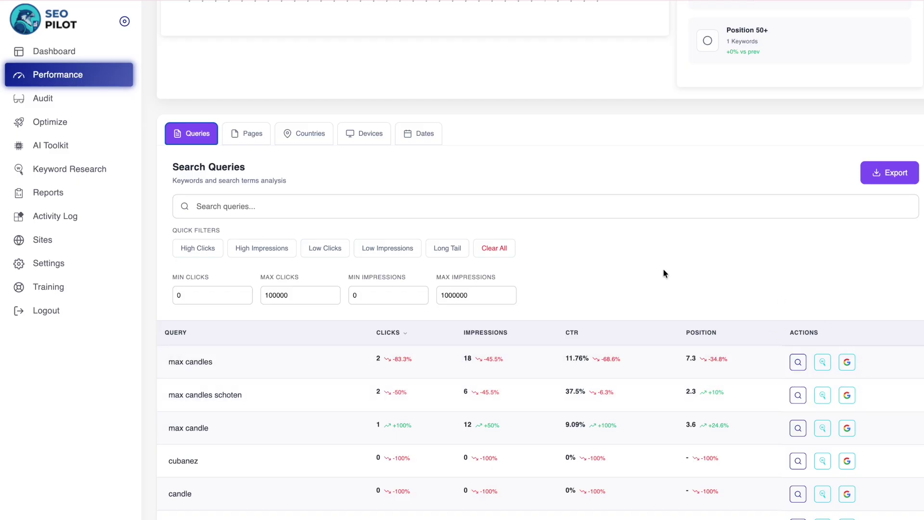
pyautogui.click(299, 133)
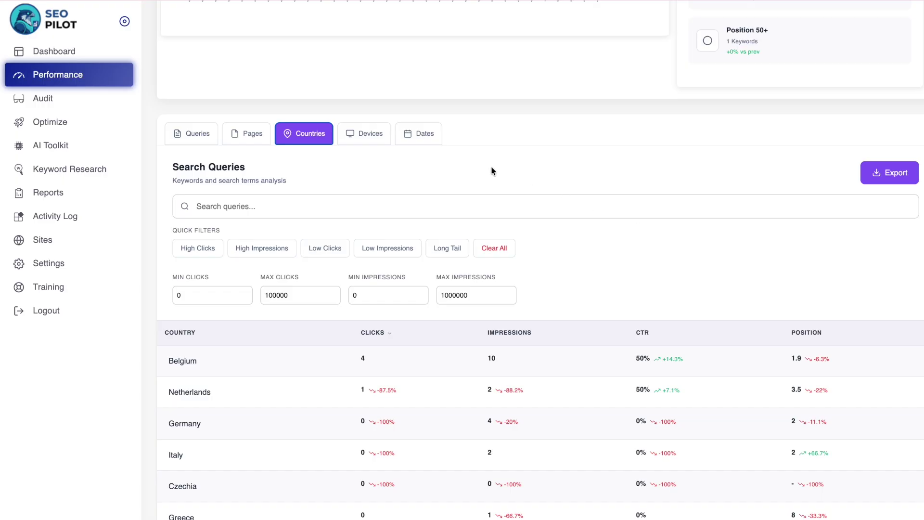
pyautogui.click(201, 135)
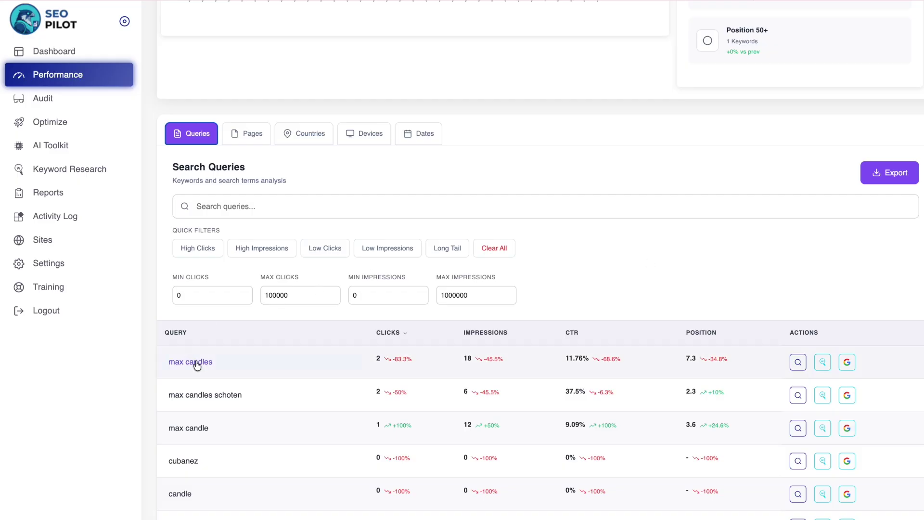
pyautogui.click(797, 363)
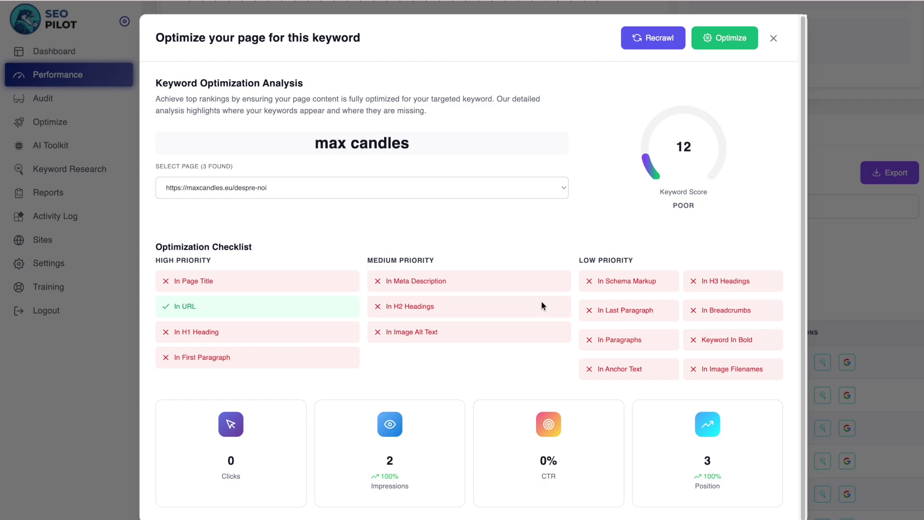
pyautogui.click(563, 188)
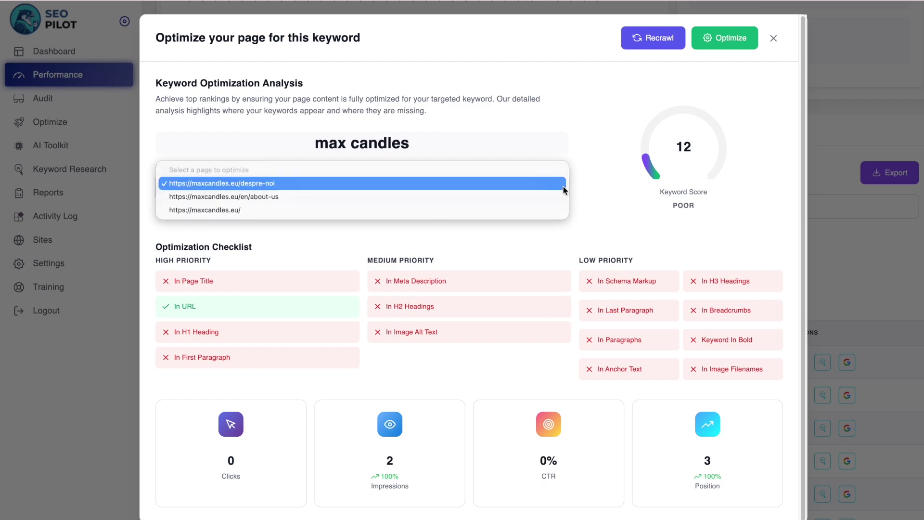
pyautogui.click(560, 210)
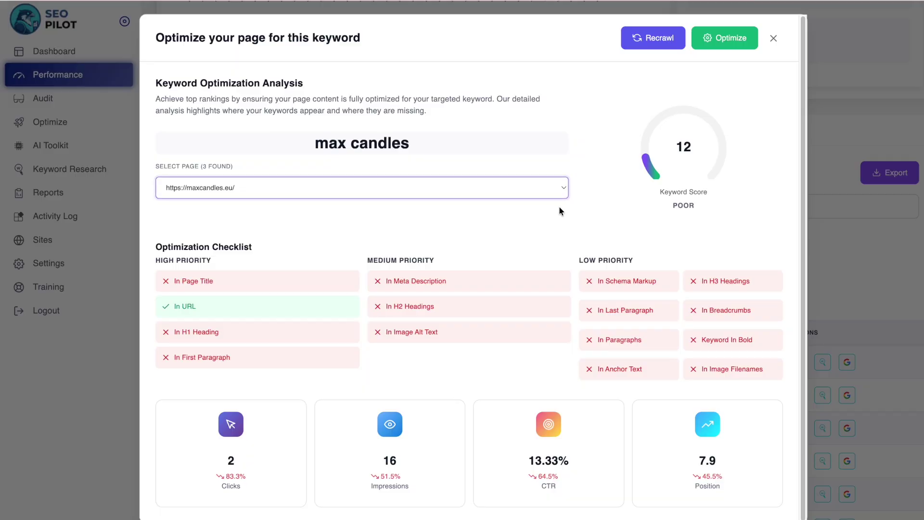
pyautogui.click(638, 42)
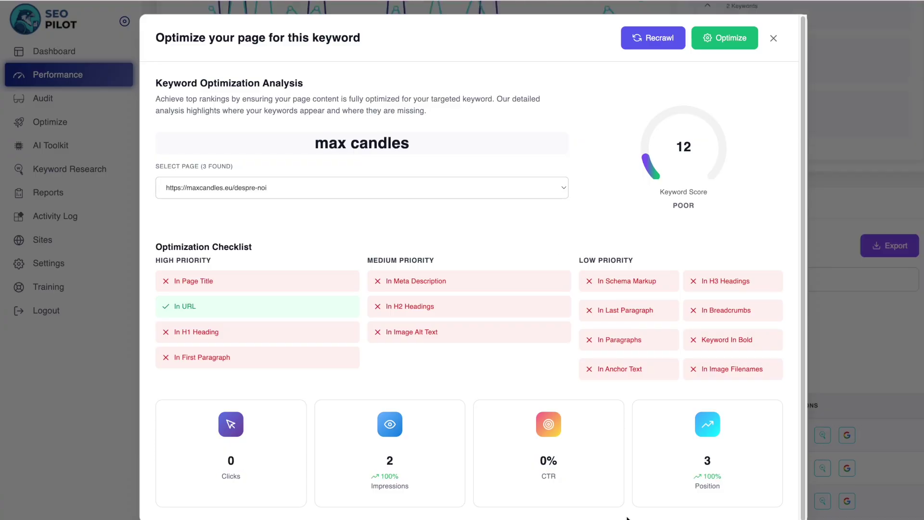
pyautogui.click(724, 44)
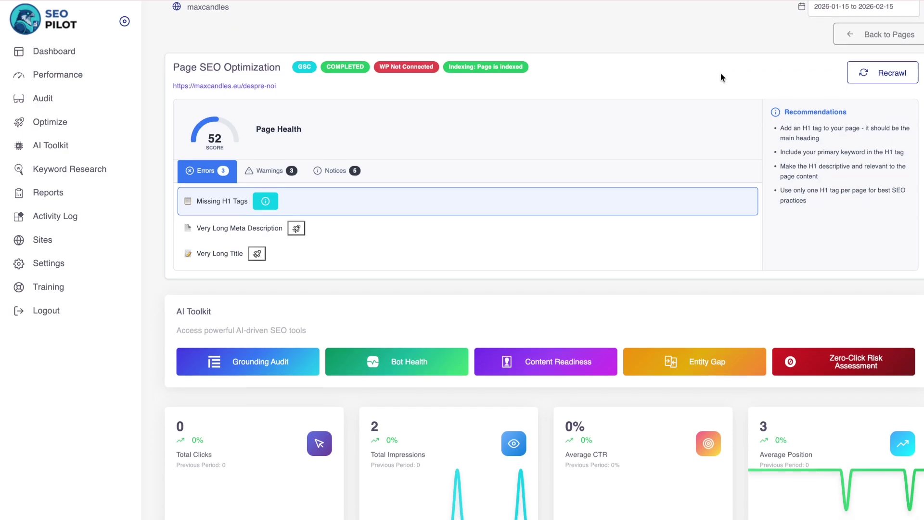
pyautogui.scroll(-2, 721, 73)
pyautogui.scroll(1, 721, 74)
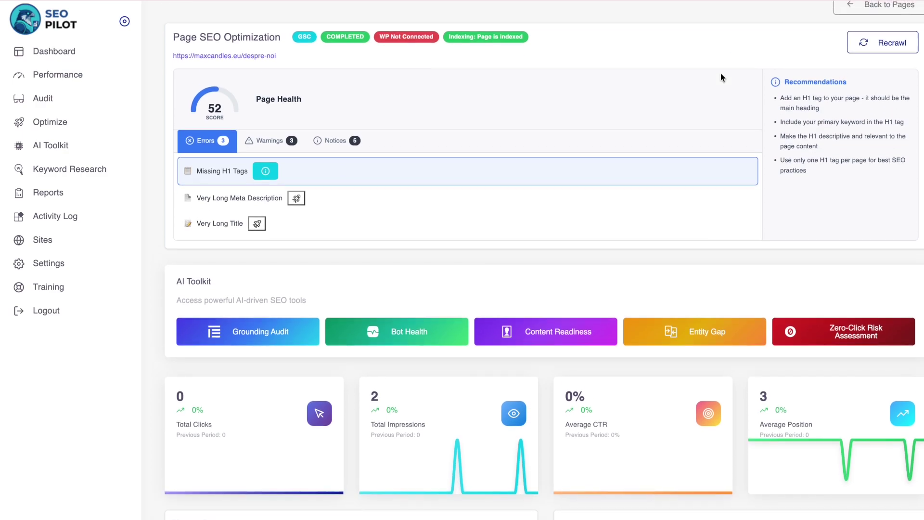
pyautogui.scroll(-1, 721, 73)
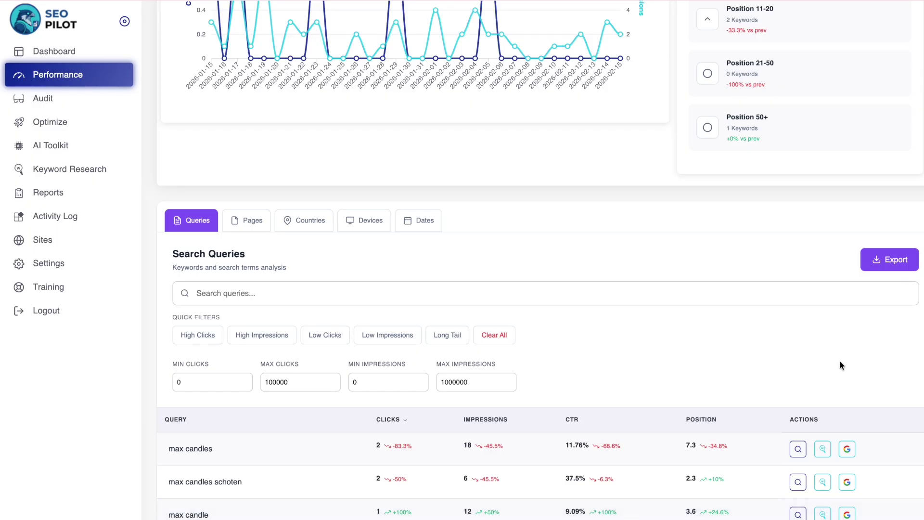
# - Open keyword research for the query "max candles" and get its search volume for Romania in Romanian
pyautogui.click(822, 450)
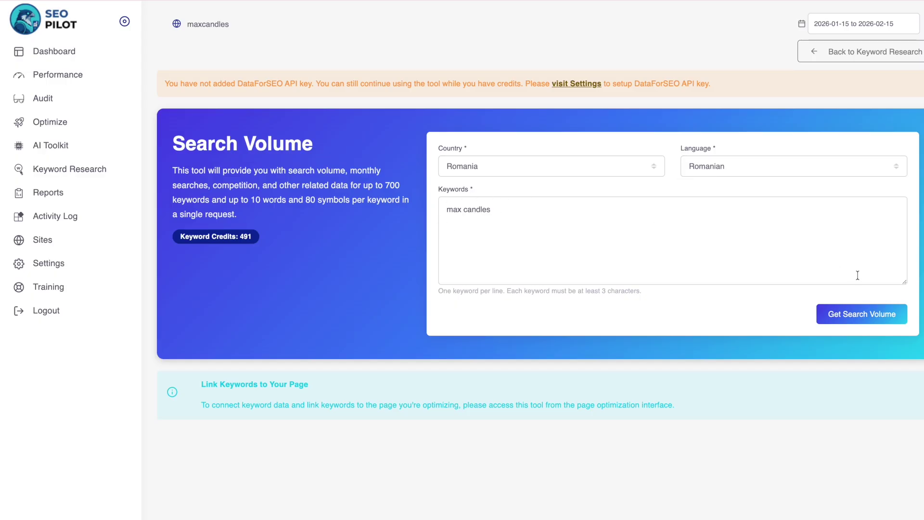
pyautogui.click(849, 315)
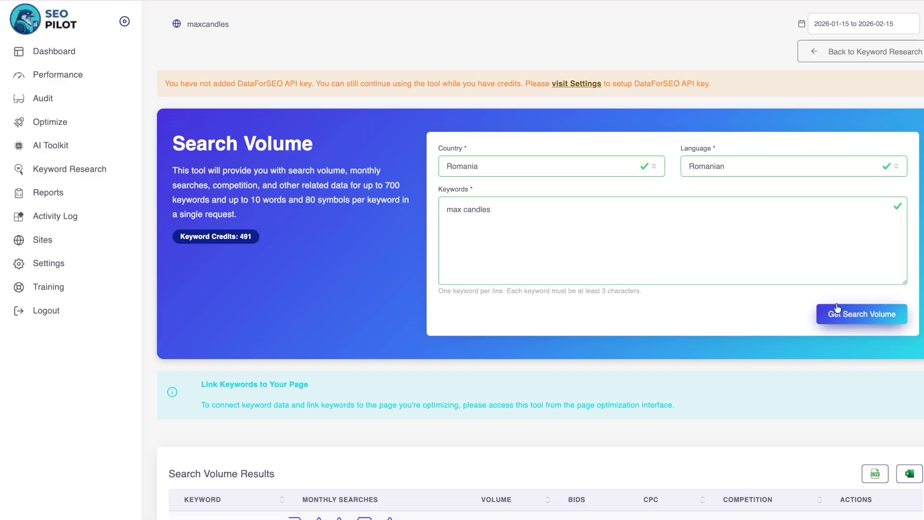
pyautogui.scroll(-3, 767, 272)
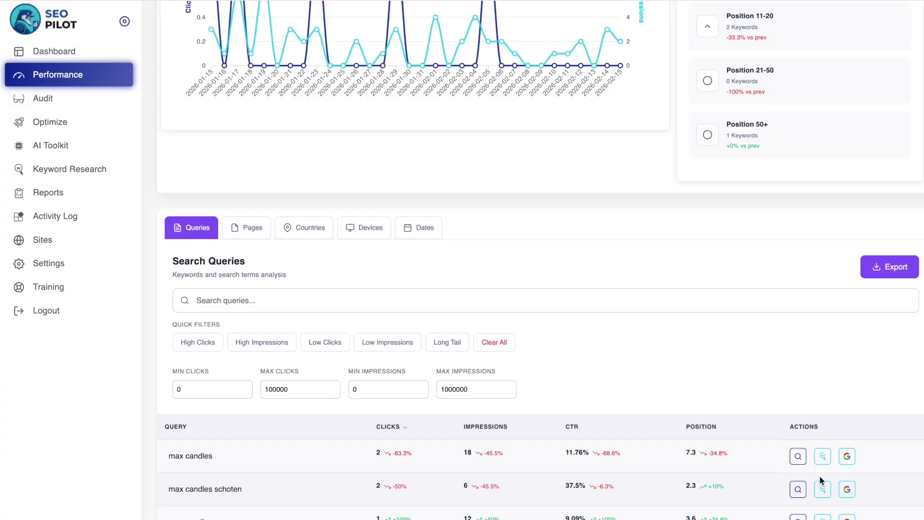
# - Open the Google results for the query "max candles", translate them into English and look through the whole results page
pyautogui.click(848, 458)
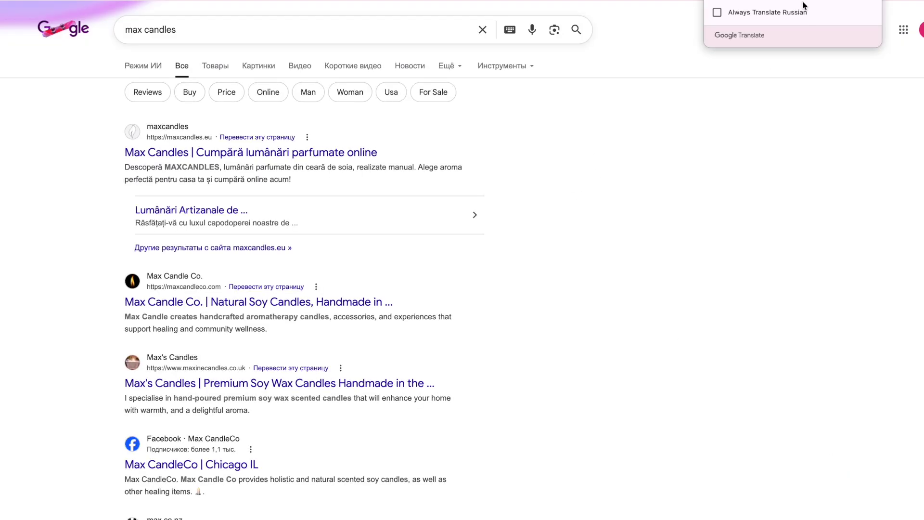
pyautogui.click(802, 0)
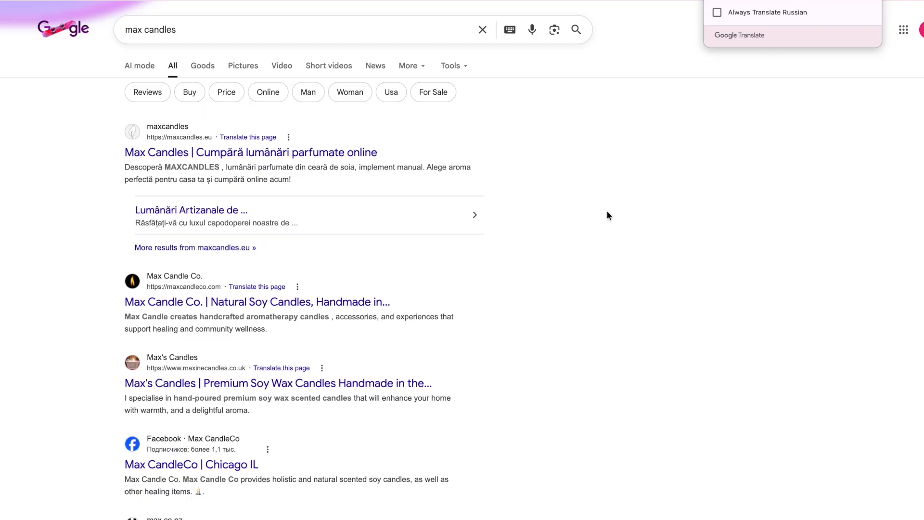
pyautogui.scroll(-6, 543, 295)
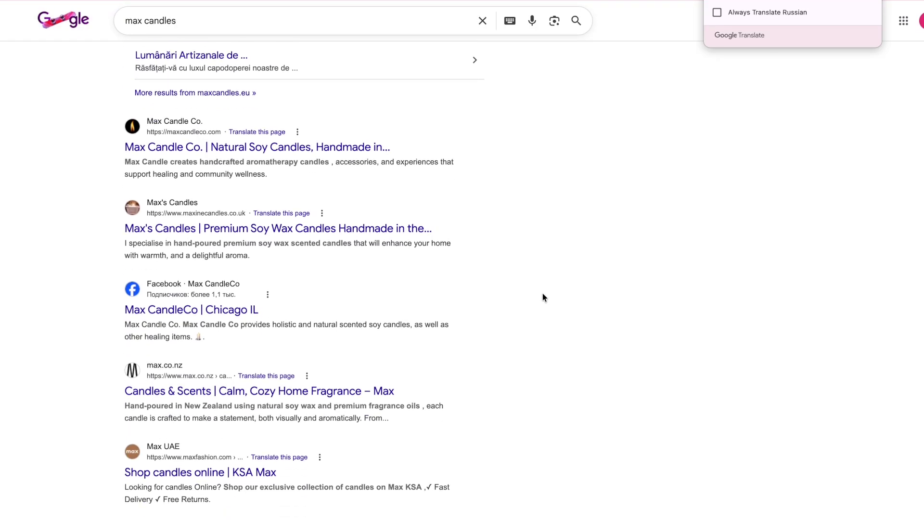
pyautogui.scroll(-10, 543, 295)
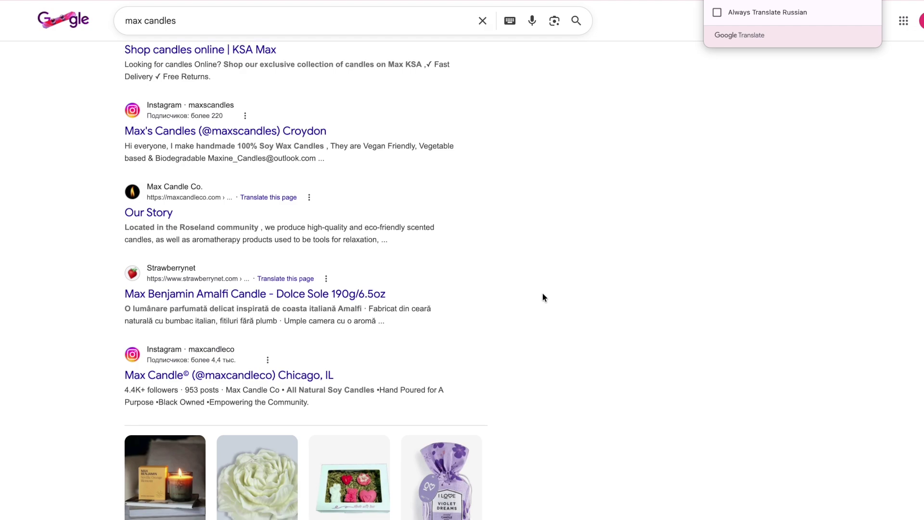
pyautogui.scroll(-7, 543, 295)
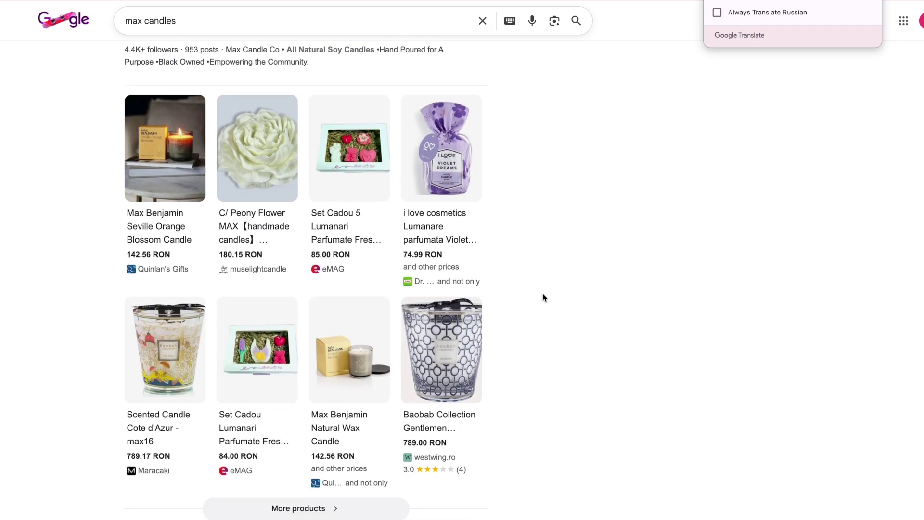
pyautogui.scroll(-1, 542, 294)
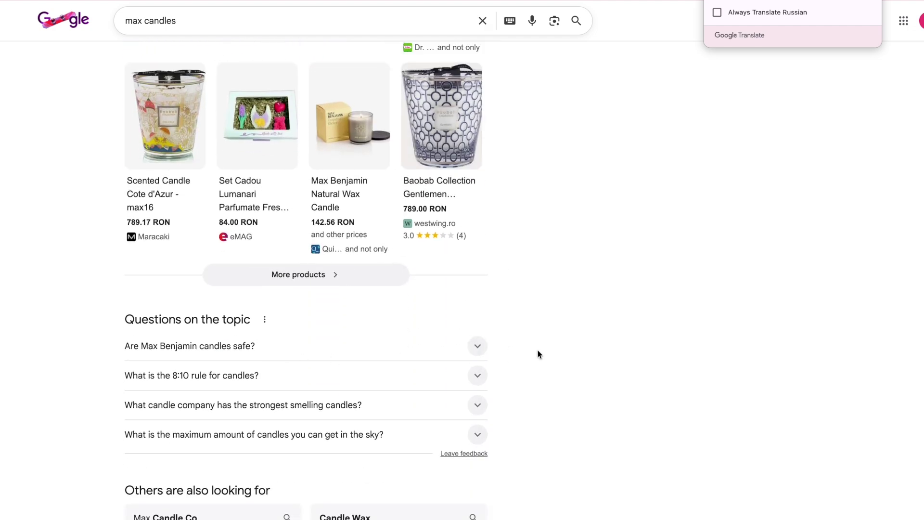
pyautogui.scroll(-4, 560, 362)
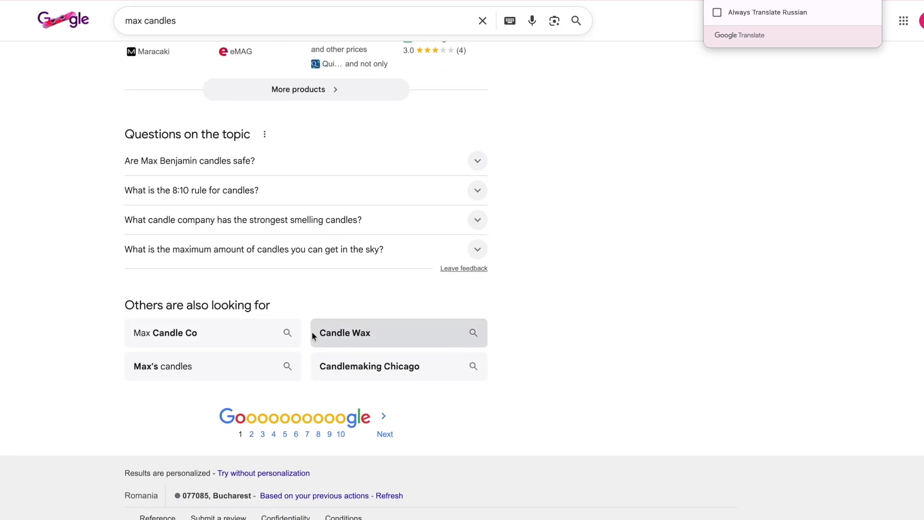
pyautogui.scroll(8, 547, 327)
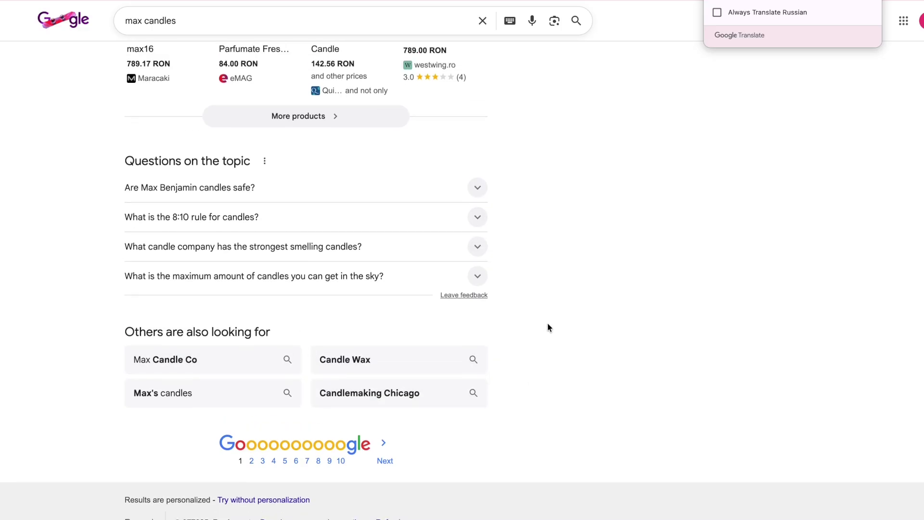
pyautogui.scroll(8, 547, 326)
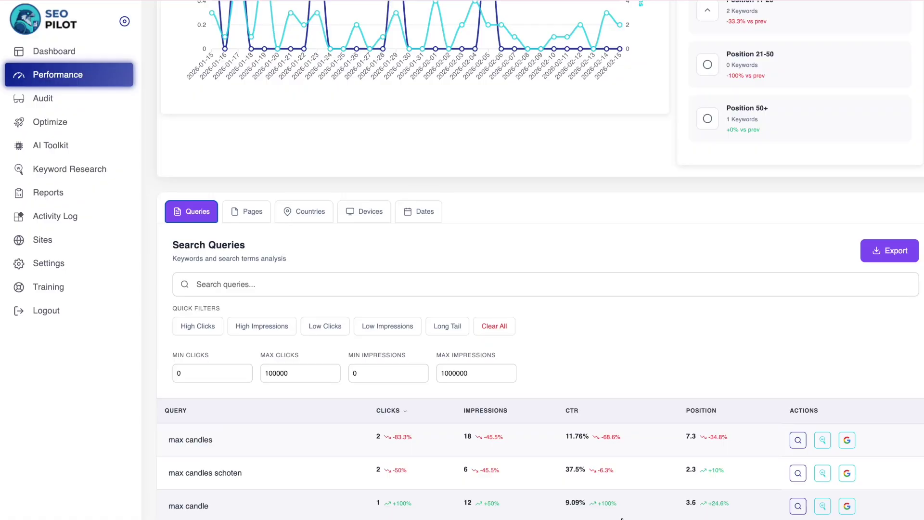
pyautogui.click(252, 212)
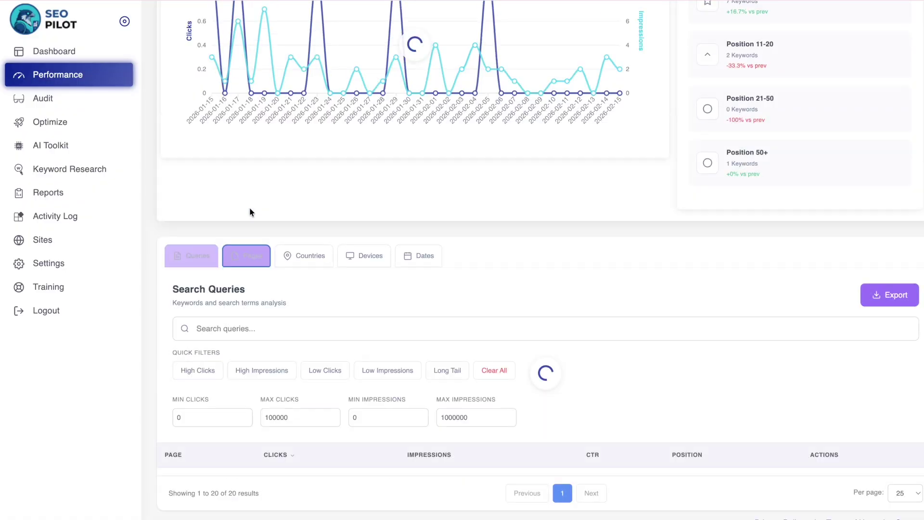
pyautogui.scroll(-1, 410, 324)
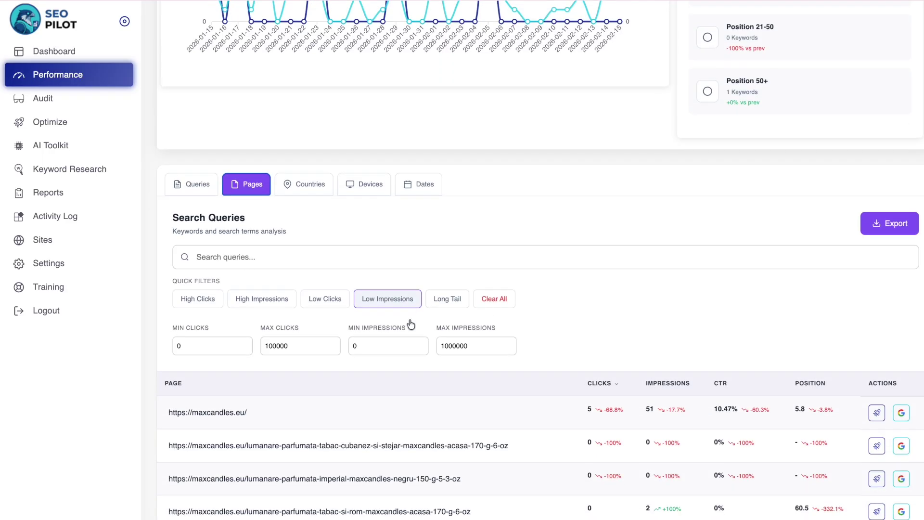
pyautogui.click(877, 413)
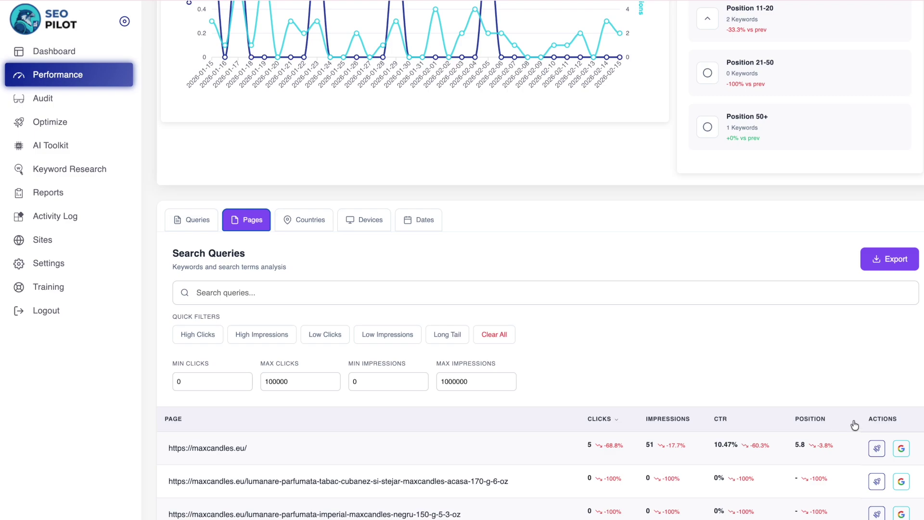
pyautogui.click(902, 448)
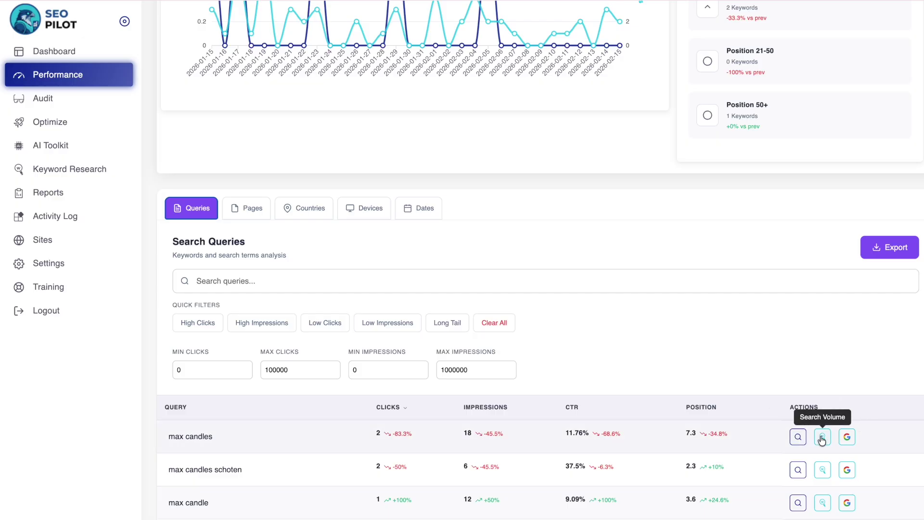
pyautogui.click(242, 207)
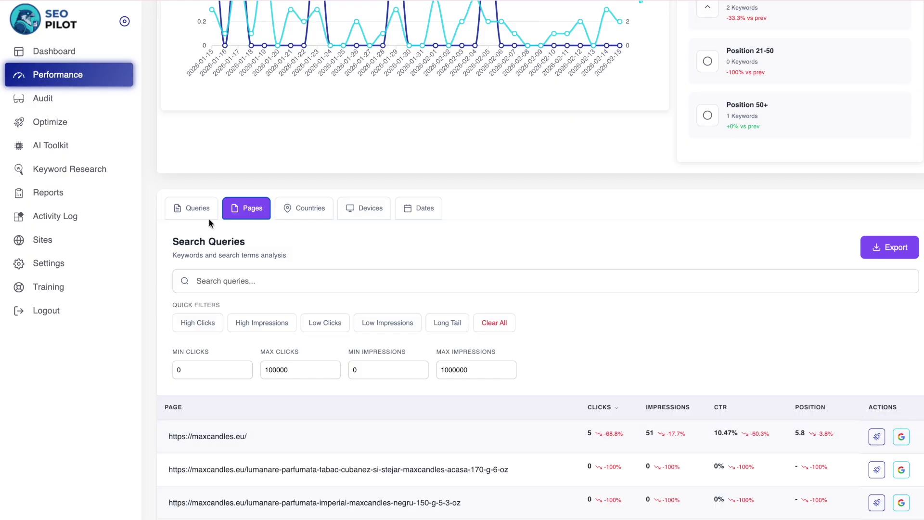
pyautogui.click(192, 209)
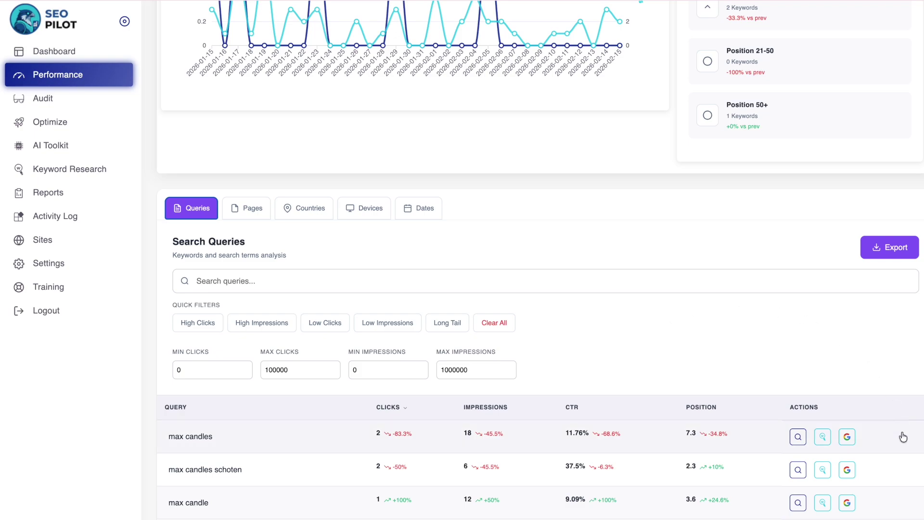
# - Review the performance trends, the keyword distribution by ranking position and the search queries table with its per-query actions
pyautogui.scroll(8, 903, 436)
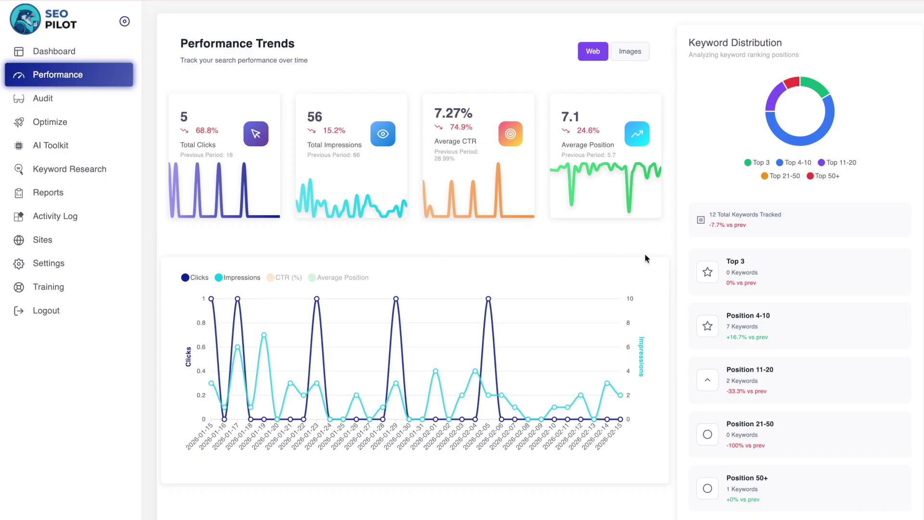
pyautogui.scroll(-1, 729, 278)
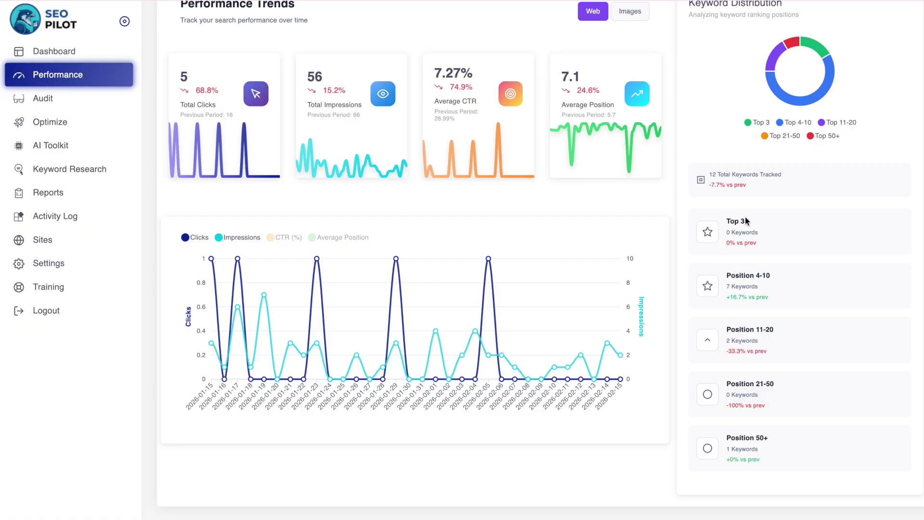
pyautogui.scroll(1, 674, 249)
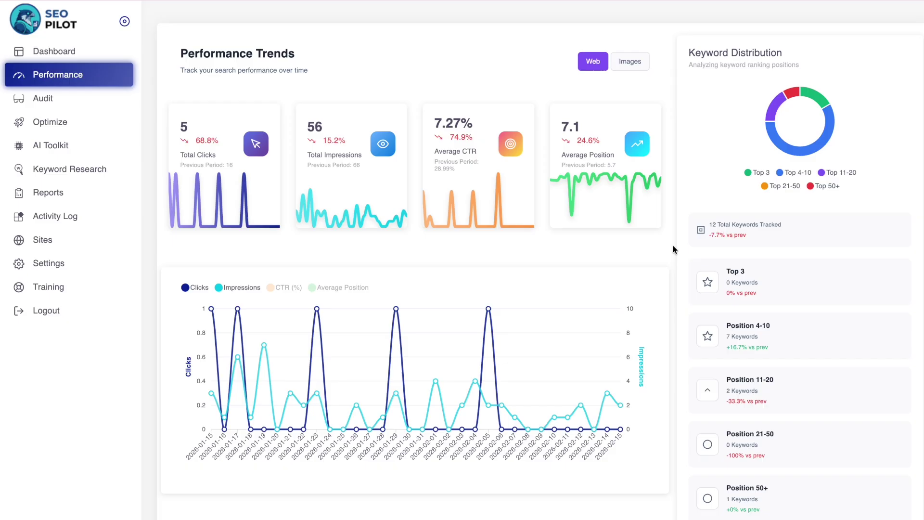
pyautogui.scroll(-7, 674, 248)
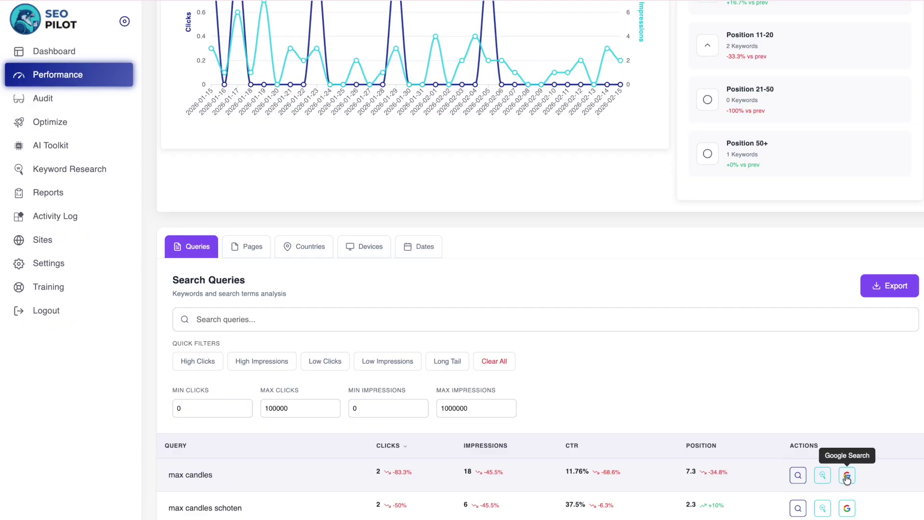
pyautogui.scroll(-2, 735, 391)
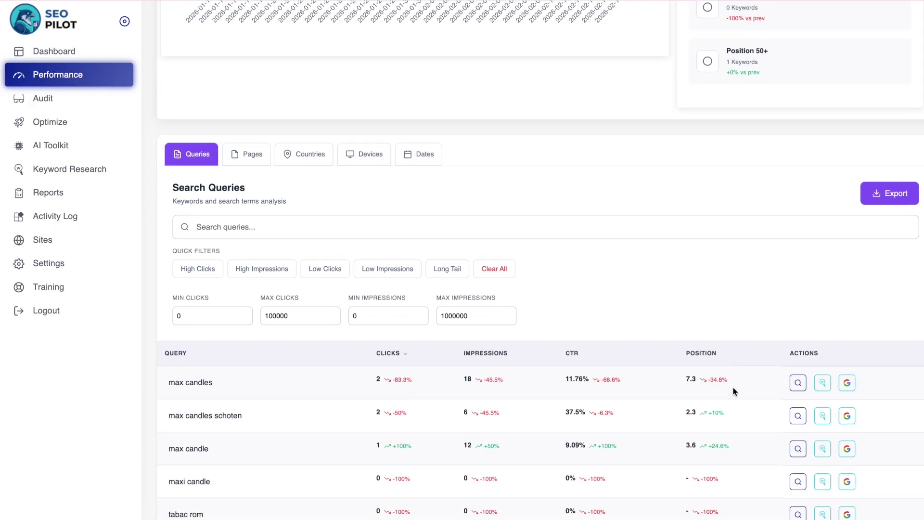
# - Add the CTR (%) and Average Position series to the performance trends chart alongside Clicks and Impressions
pyautogui.scroll(2, 732, 391)
pyautogui.scroll(4, 732, 390)
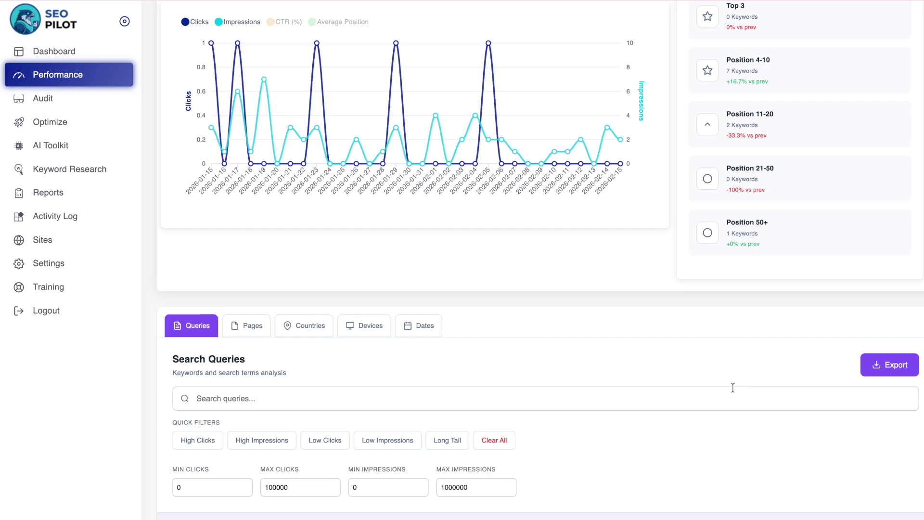
pyautogui.scroll(1, 732, 390)
pyautogui.scroll(3, 655, 389)
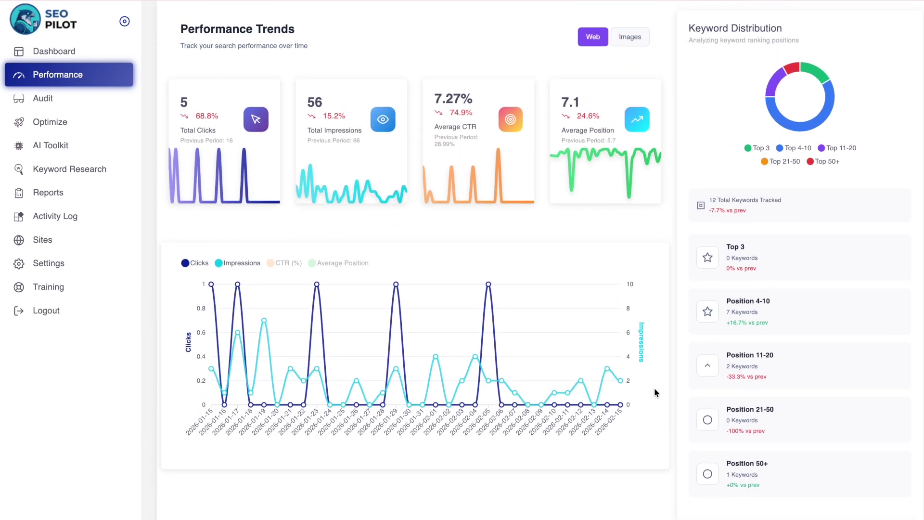
pyautogui.click(272, 264)
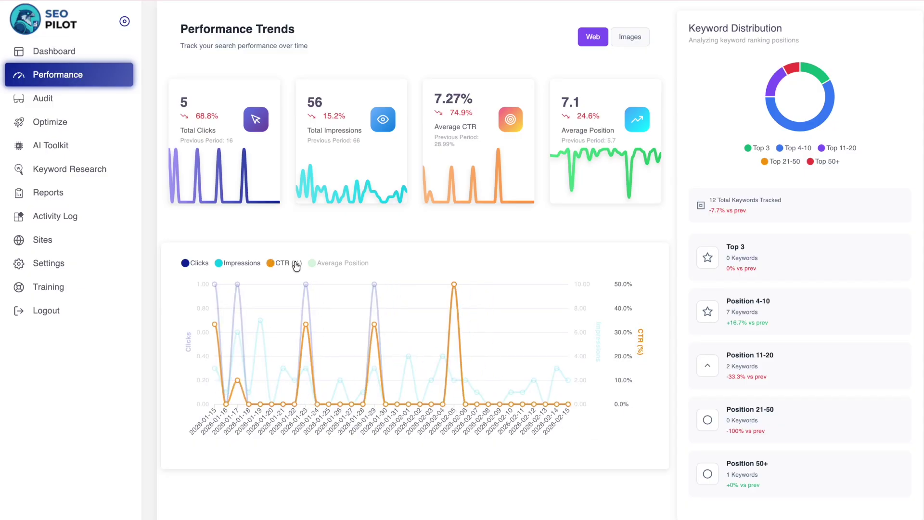
pyautogui.click(312, 264)
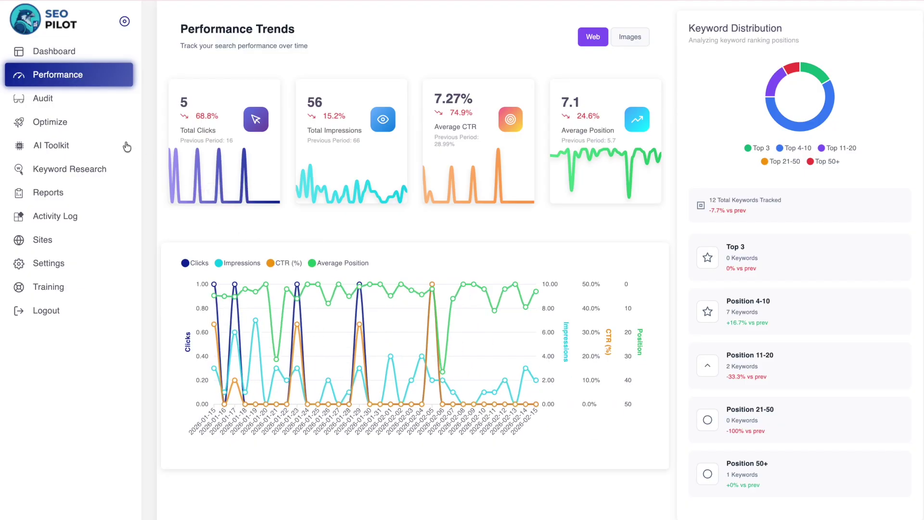